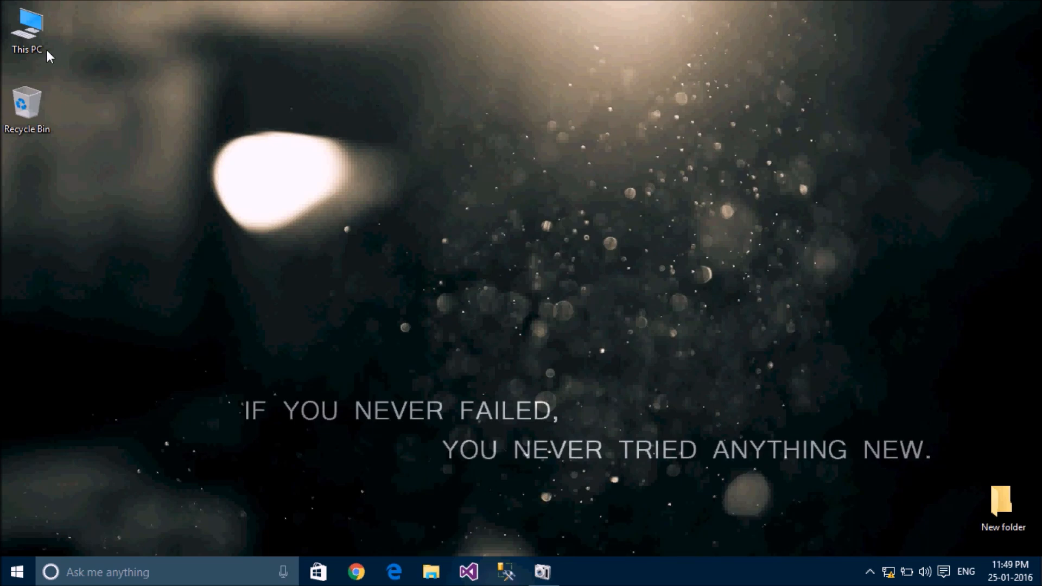
Step: View the basic system information in this PC's properties and close the window
{"action": "right_click", "coordinate": [23, 31]}
{"action": "left_click", "coordinate": [71, 210]}
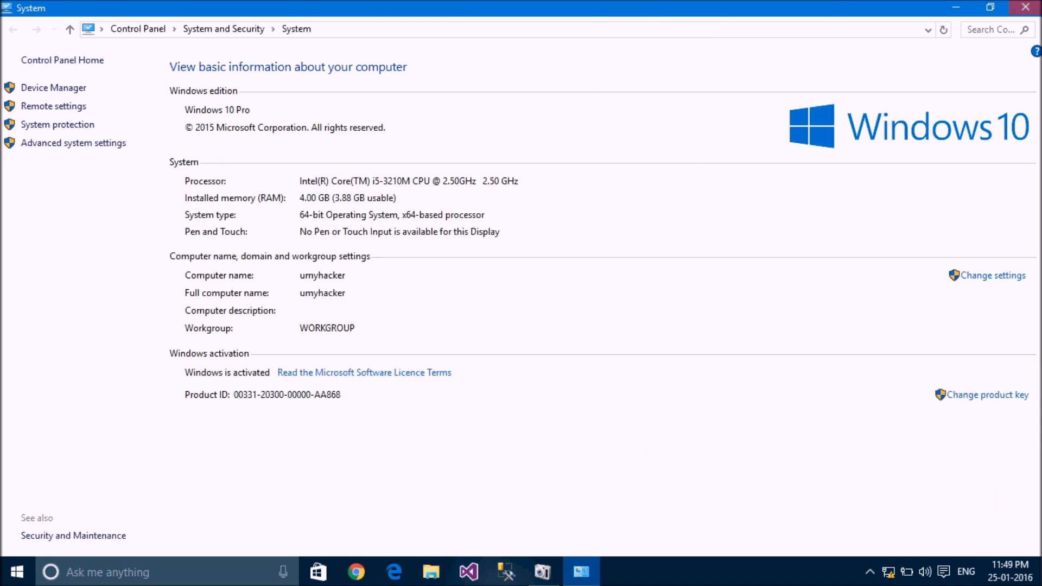
{"action": "left_click", "coordinate": [1026, 7]}
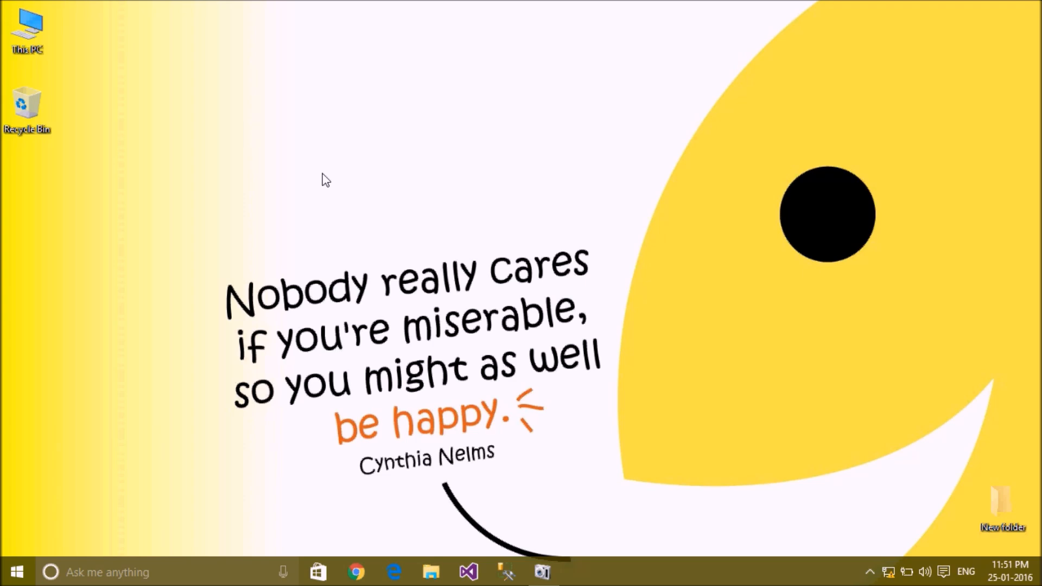
Step: Open the dialog for turning Windows features on or off from Control Panel's Programs category, leaving only that dialog open
{"action": "key", "text": "super+r"}
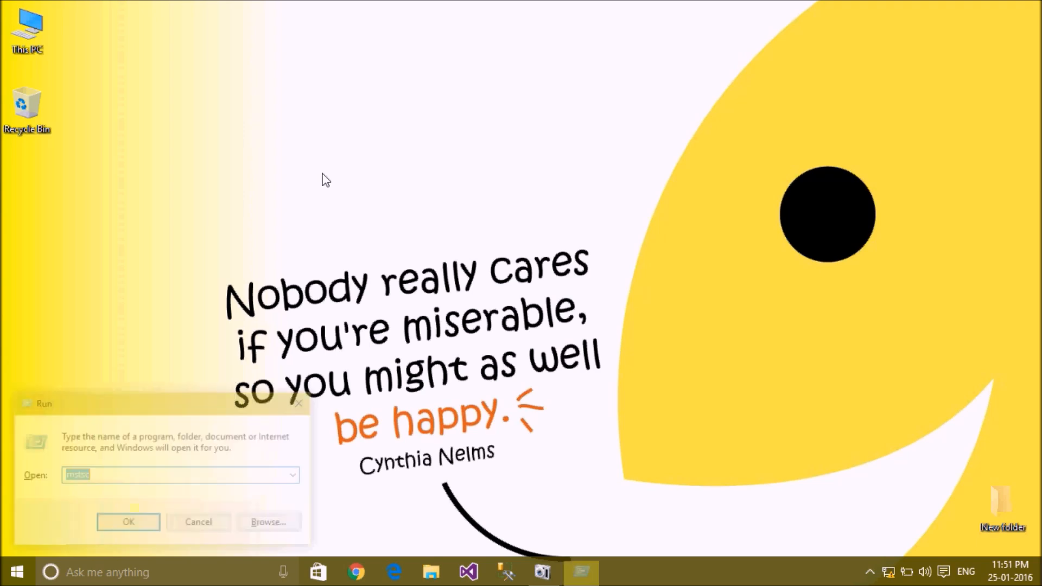
{"action": "type", "text": "control"}
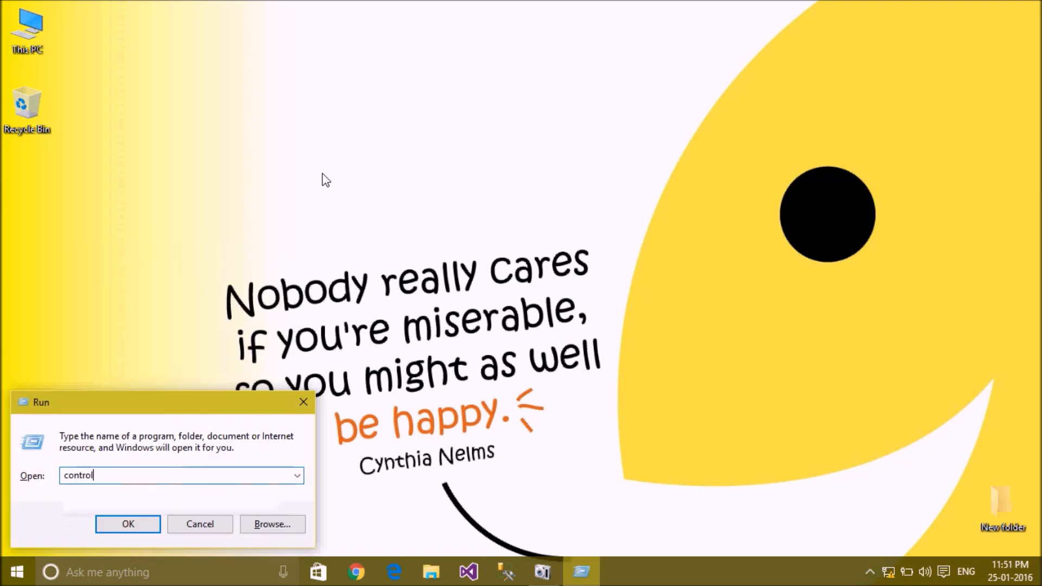
{"action": "key", "text": "Return"}
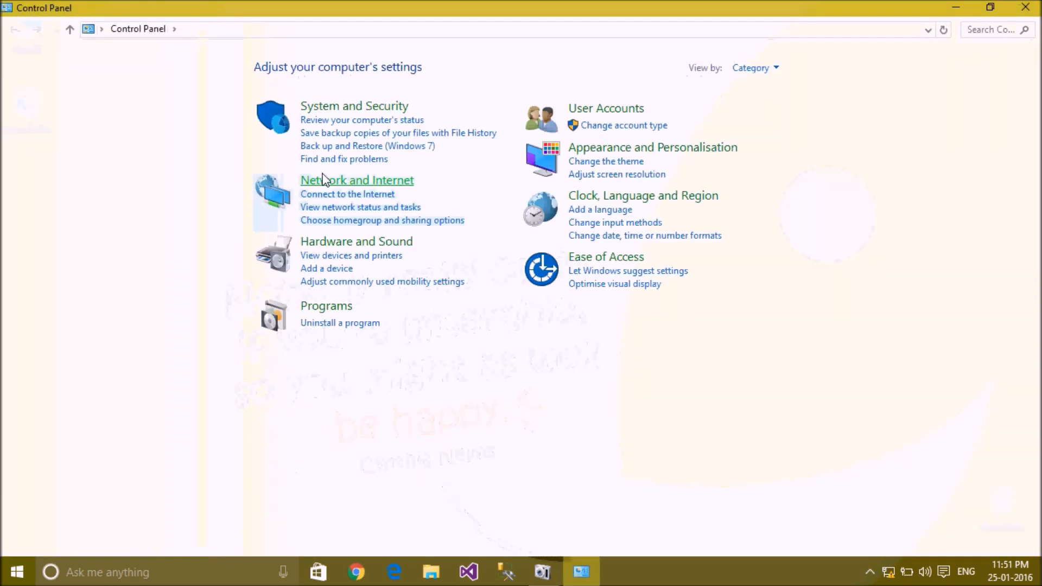
{"action": "left_click", "coordinate": [324, 308]}
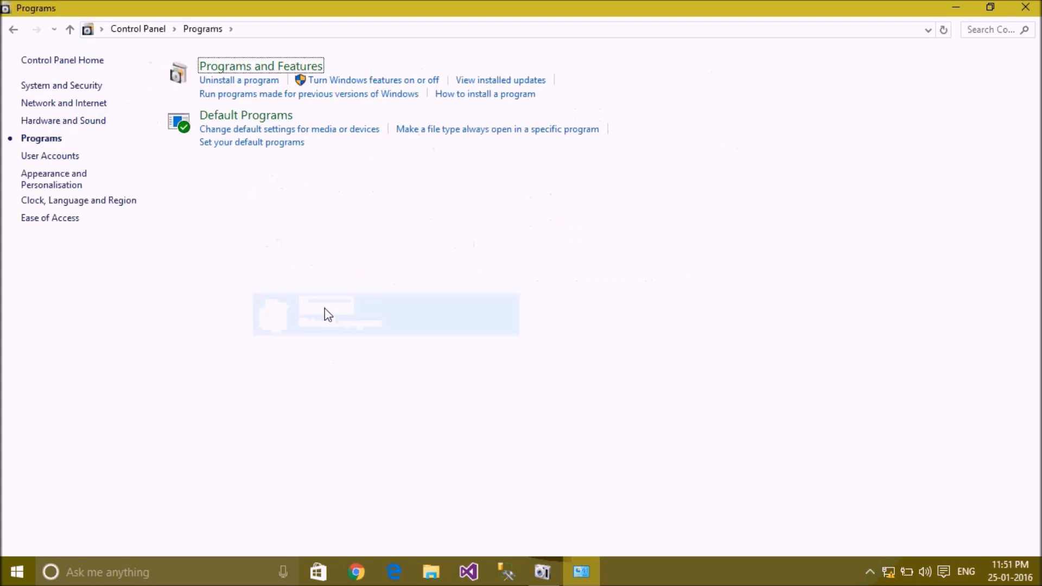
{"action": "left_click", "coordinate": [378, 82]}
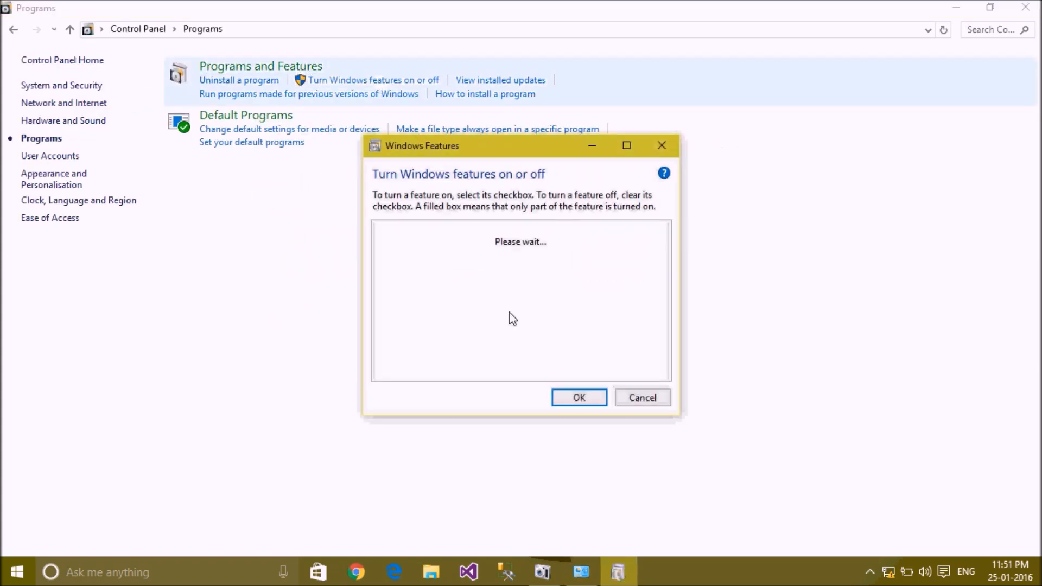
{"action": "left_click", "coordinate": [1026, 7]}
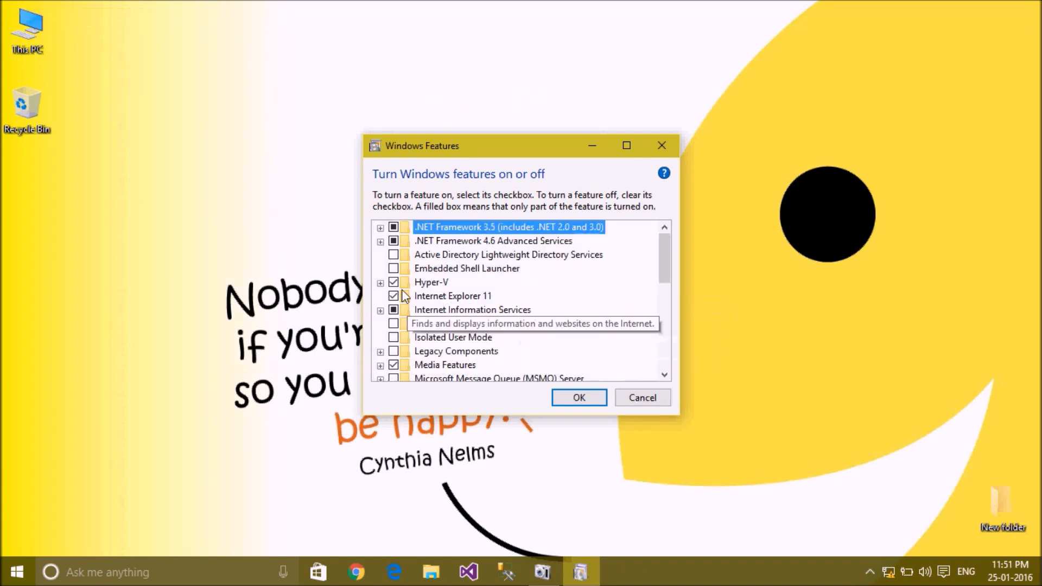
Step: Expand the Hyper-V feature and examine its Management Tools and Platform components
{"action": "left_click", "coordinate": [381, 283]}
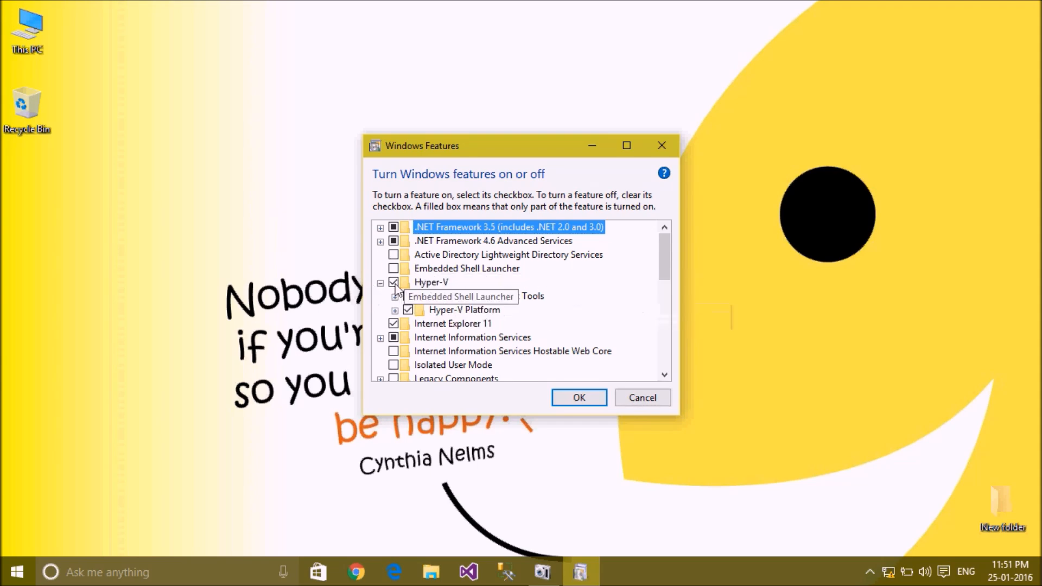
{"action": "left_click", "coordinate": [395, 297]}
{"action": "left_click", "coordinate": [395, 297]}
{"action": "left_click", "coordinate": [394, 311]}
{"action": "left_click", "coordinate": [394, 311]}
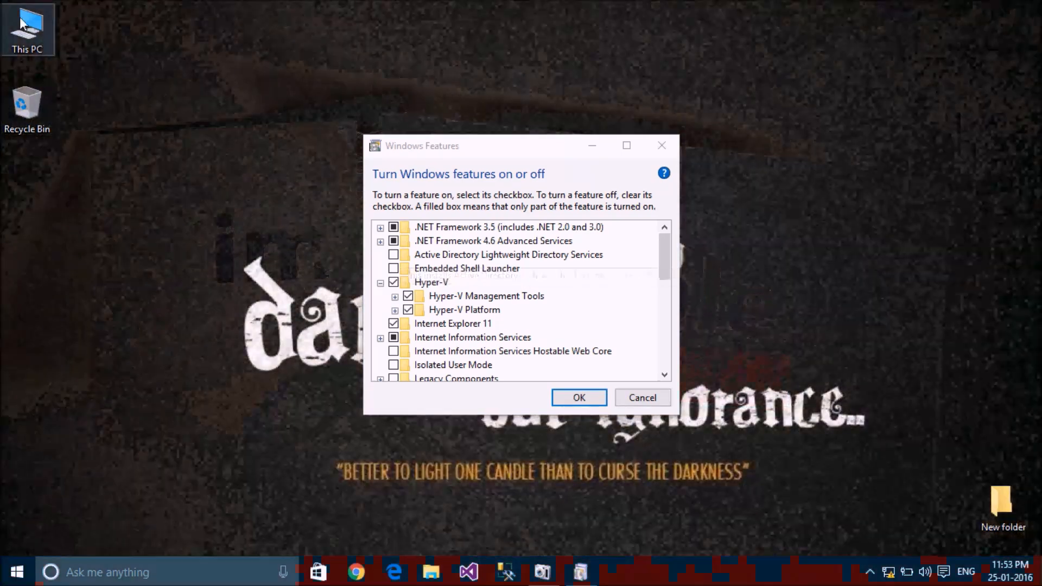
Step: Check this PC's system properties again and dismiss the Windows Features dialog without applying changes
{"action": "right_click", "coordinate": [22, 22]}
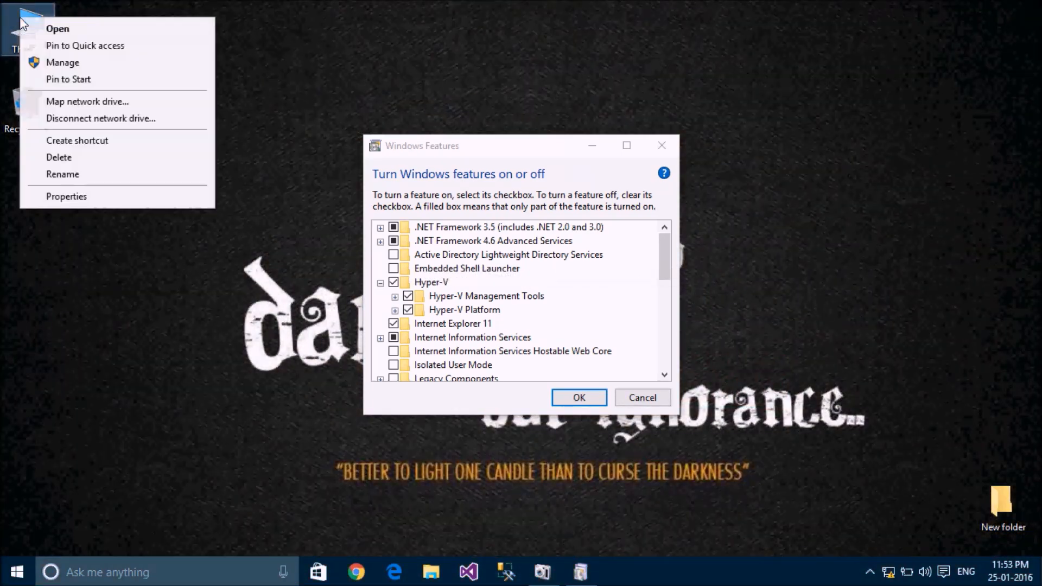
{"action": "left_click", "coordinate": [84, 199]}
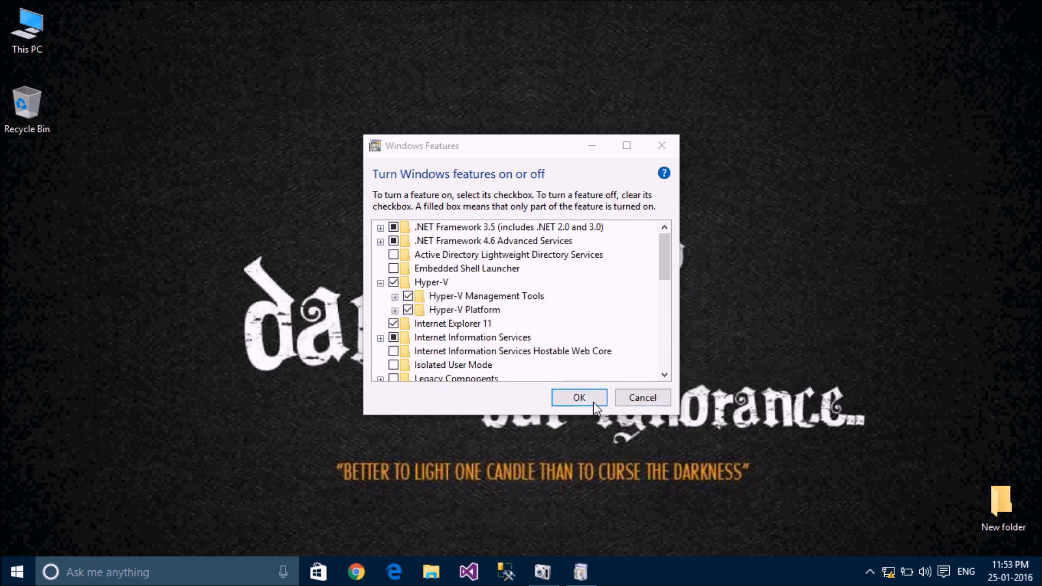
{"action": "left_click", "coordinate": [655, 397]}
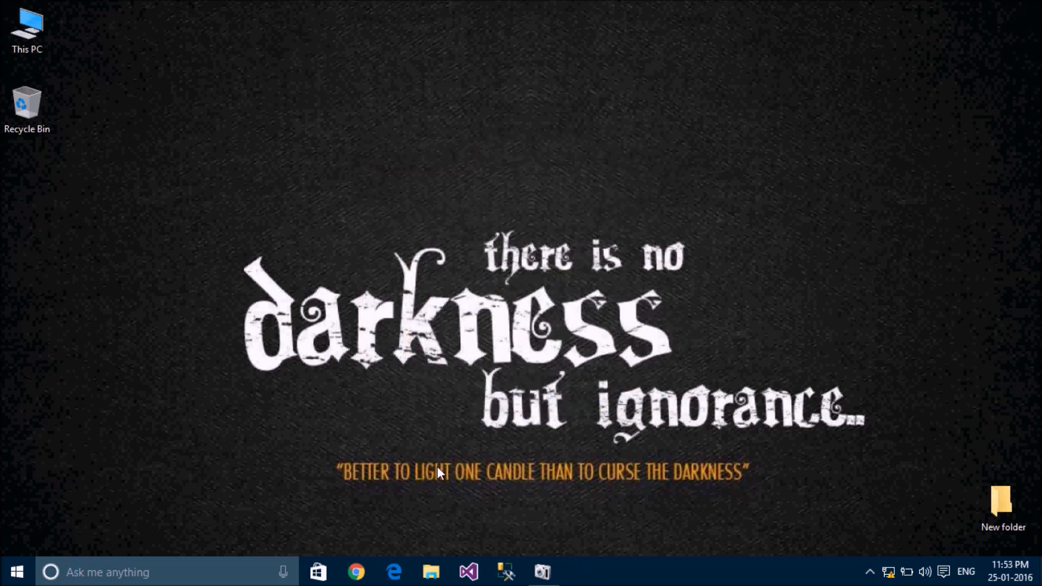
Step: Search for "hyper" and launch Hyper-V Manager
{"action": "key", "text": "super"}
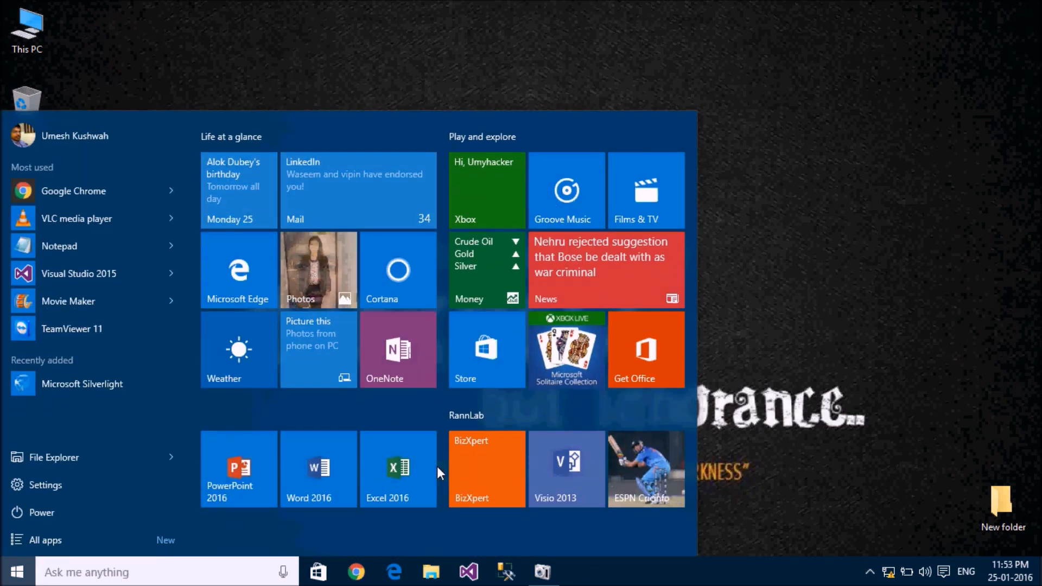
{"action": "type", "text": "hyper"}
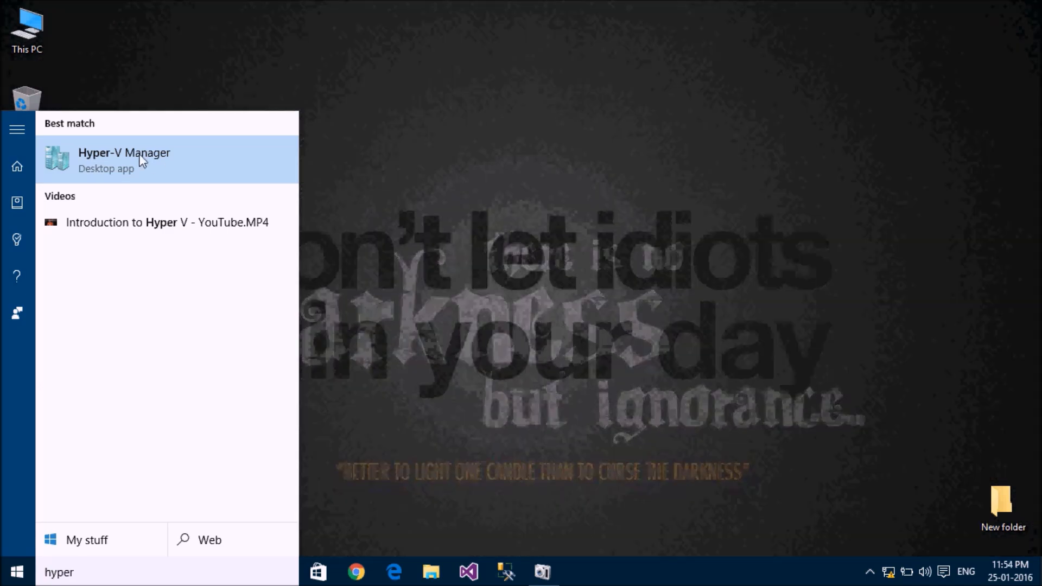
{"action": "left_click", "coordinate": [139, 155]}
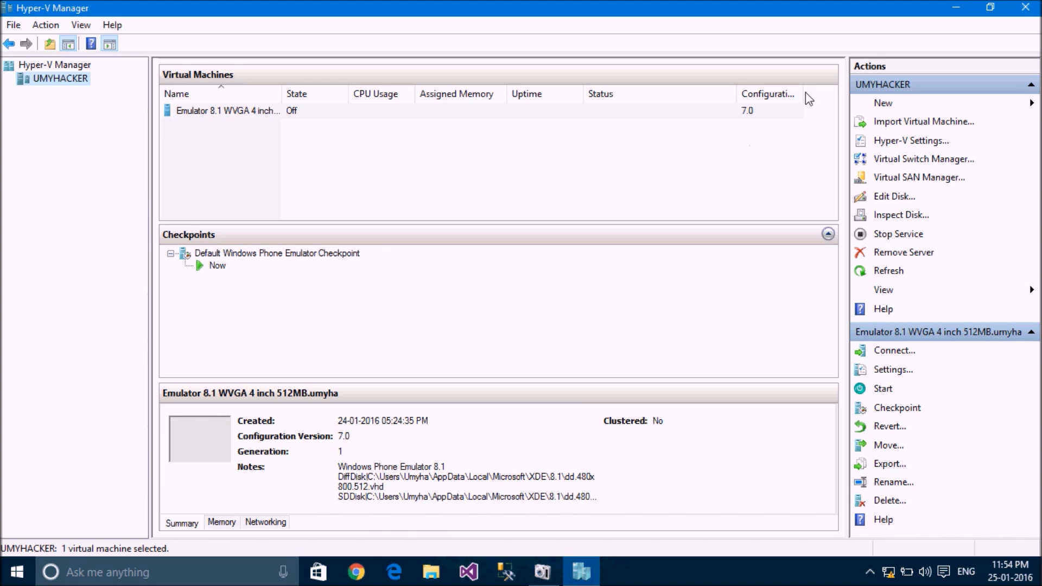
Step: Review the Virtual Machines and Physical GPUs pages of the server's Hyper-V Settings, then cancel the dialog
{"action": "left_click", "coordinate": [904, 142]}
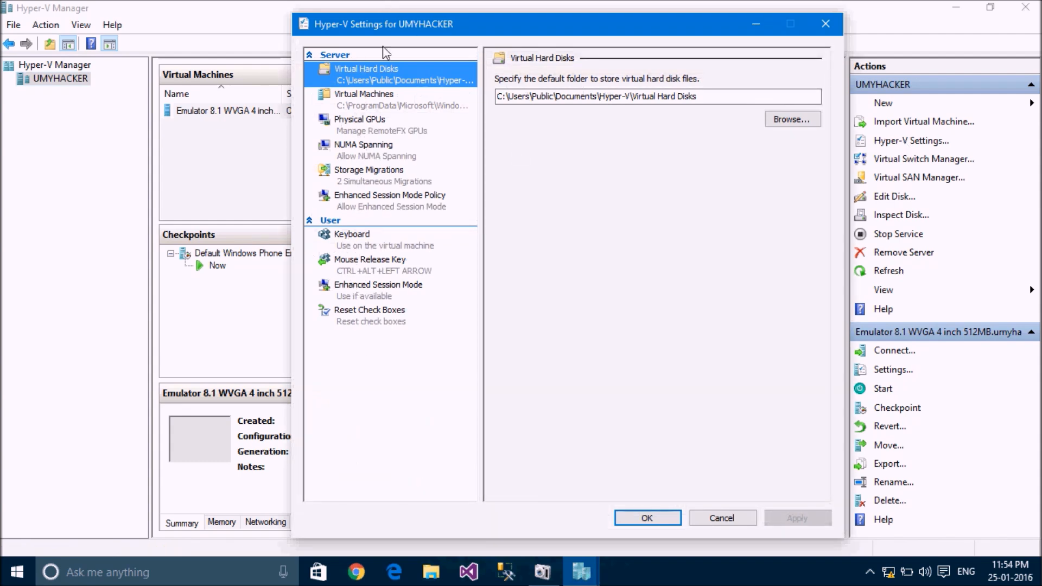
{"action": "left_click", "coordinate": [358, 98]}
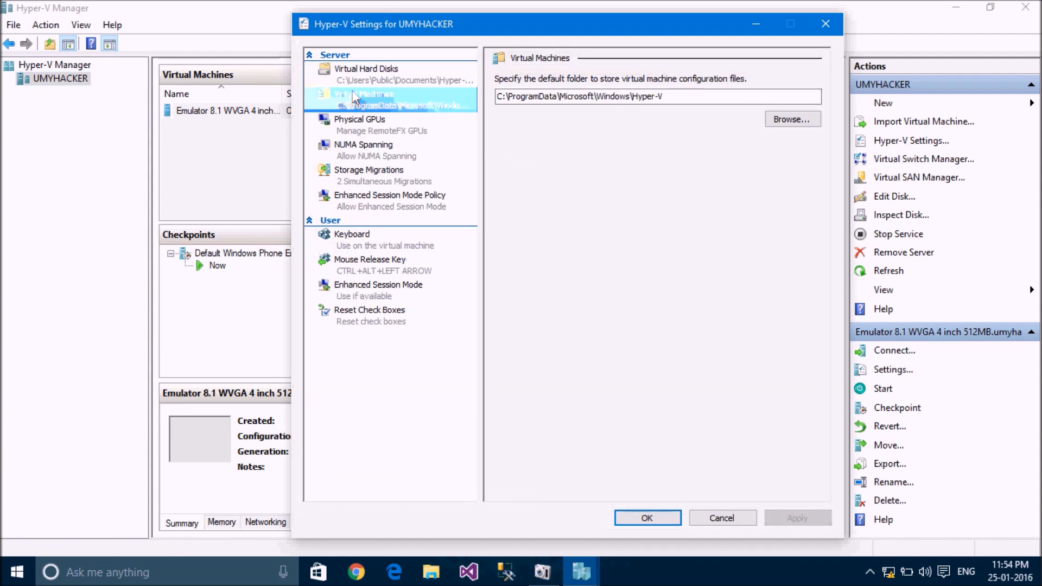
{"action": "left_click", "coordinate": [381, 124]}
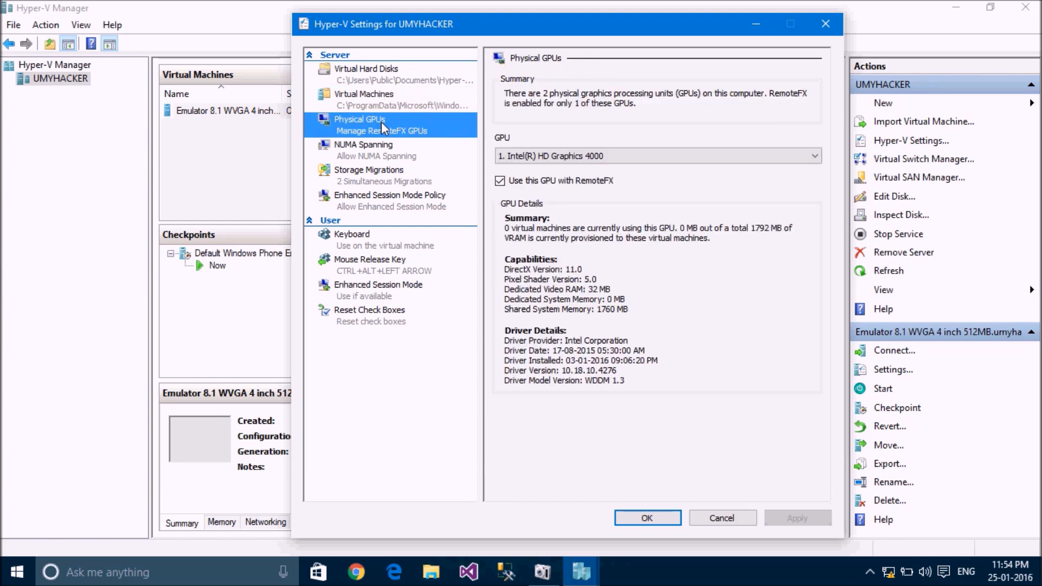
{"action": "left_click", "coordinate": [376, 220]}
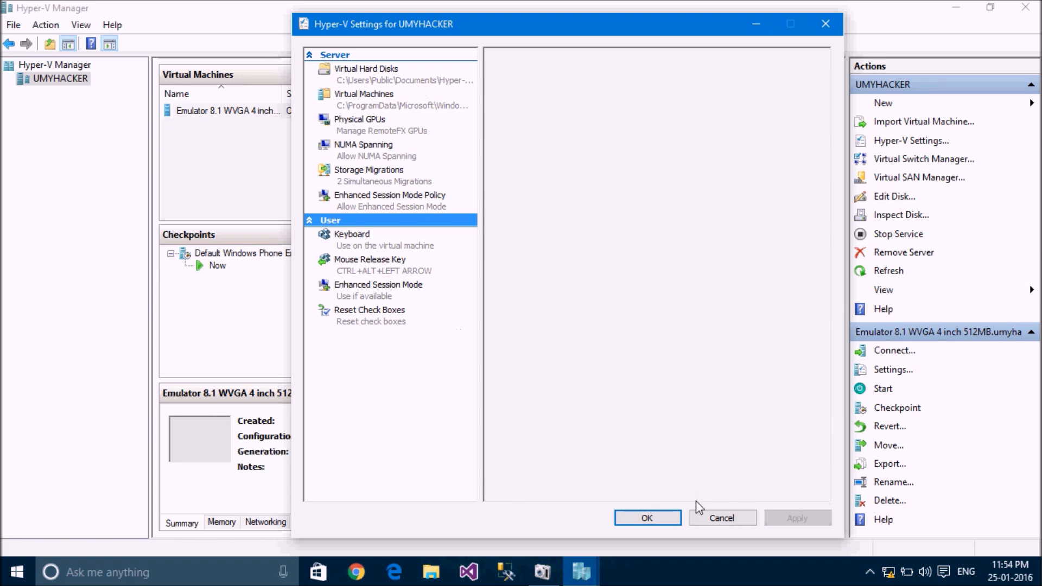
{"action": "left_click", "coordinate": [722, 519]}
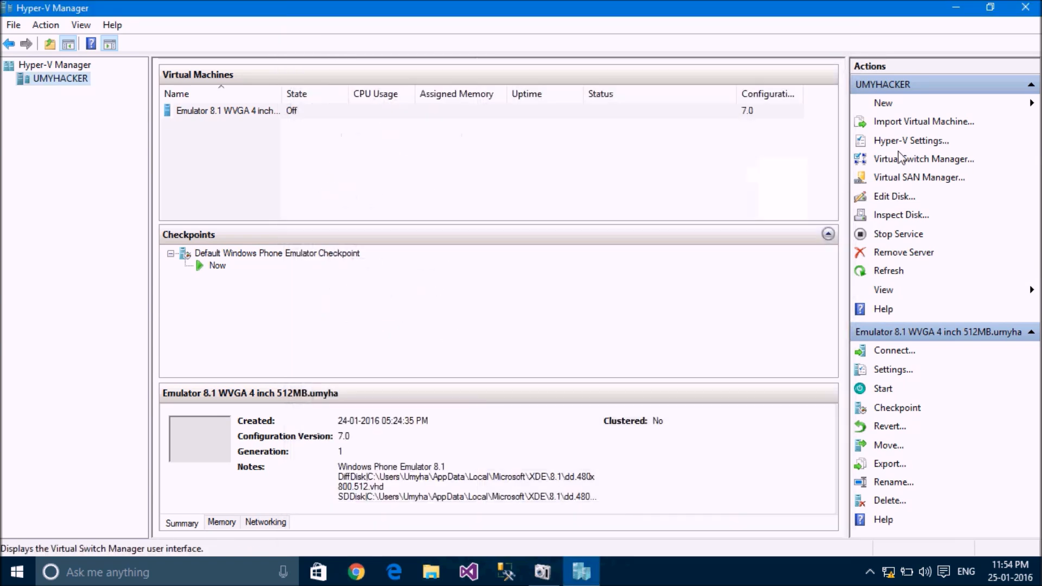
Step: Review the Internal and Private switch types and the Windows Phone Emulator switch properties in Virtual Switch Manager, and close it without changes
{"action": "left_click", "coordinate": [912, 160]}
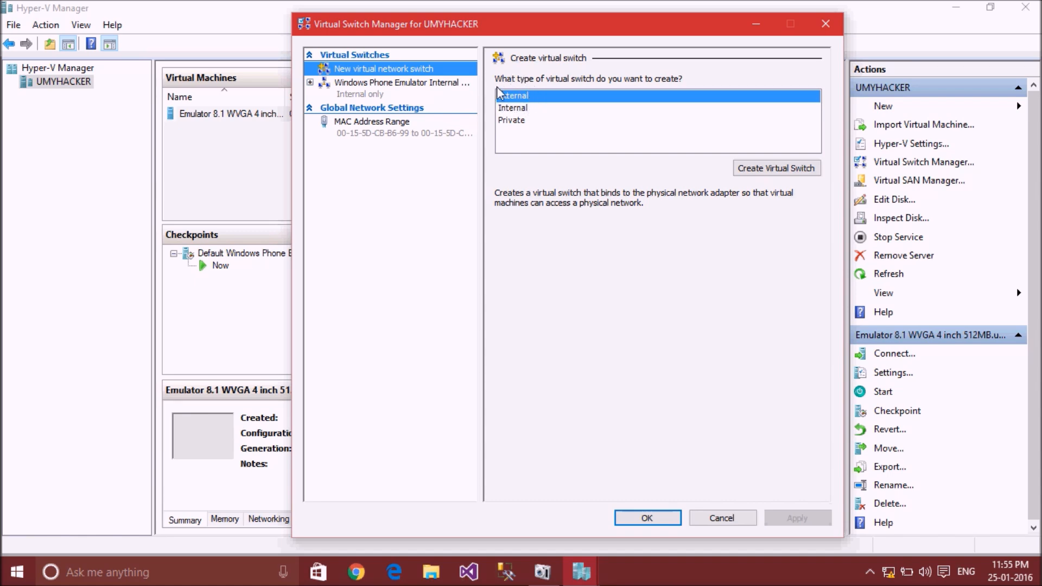
{"action": "left_click", "coordinate": [524, 109]}
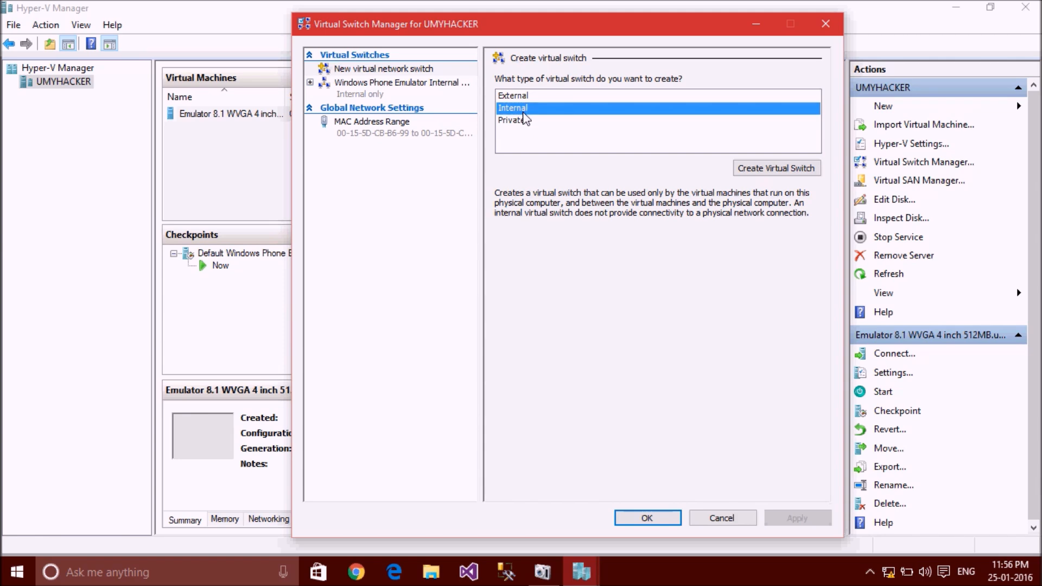
{"action": "left_click", "coordinate": [522, 122]}
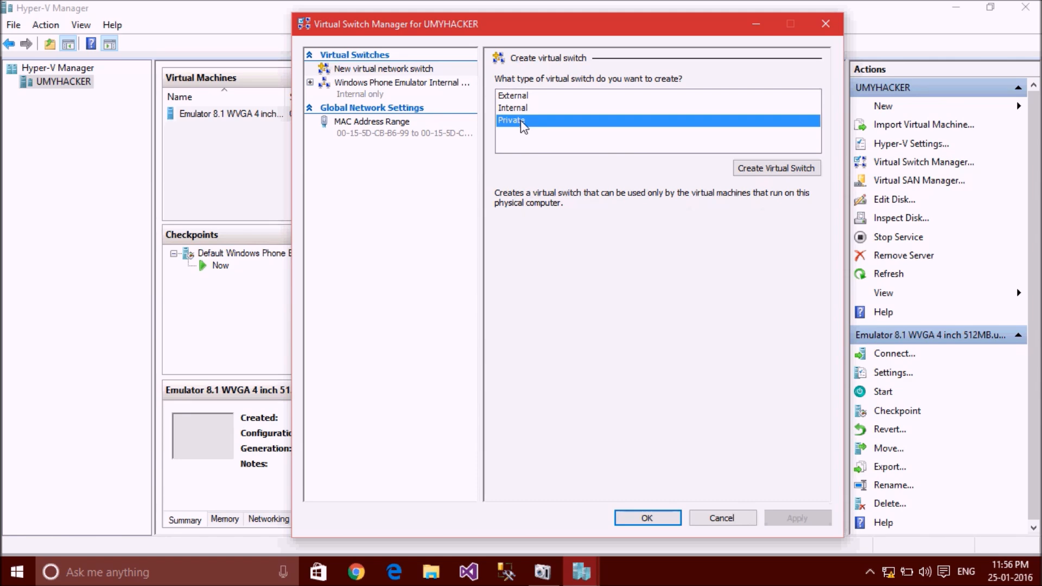
{"action": "left_click", "coordinate": [332, 86]}
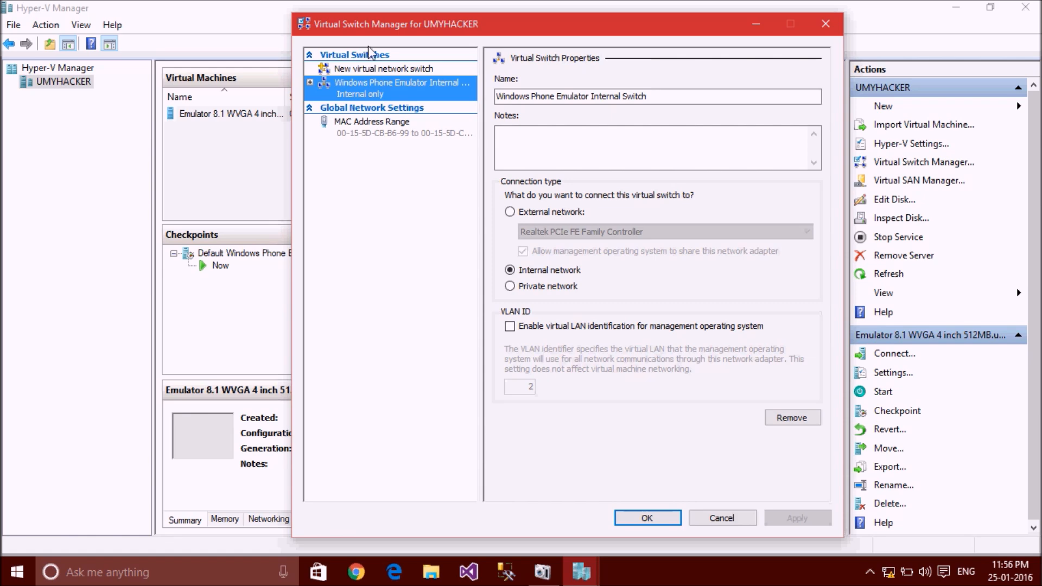
{"action": "left_click_drag", "start_coordinate": [369, 31], "coordinate": [445, 30]}
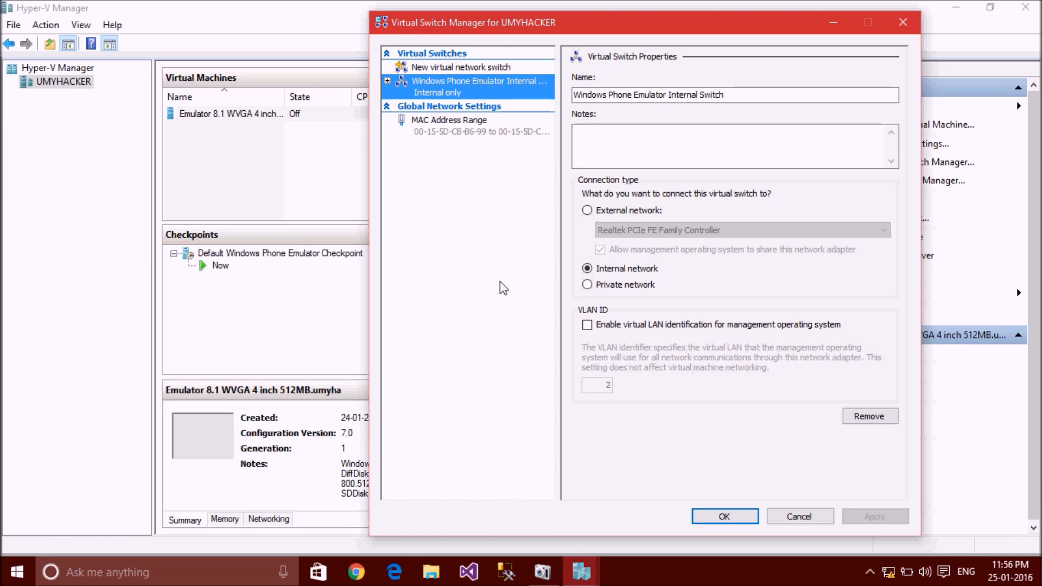
{"action": "left_click", "coordinate": [801, 515]}
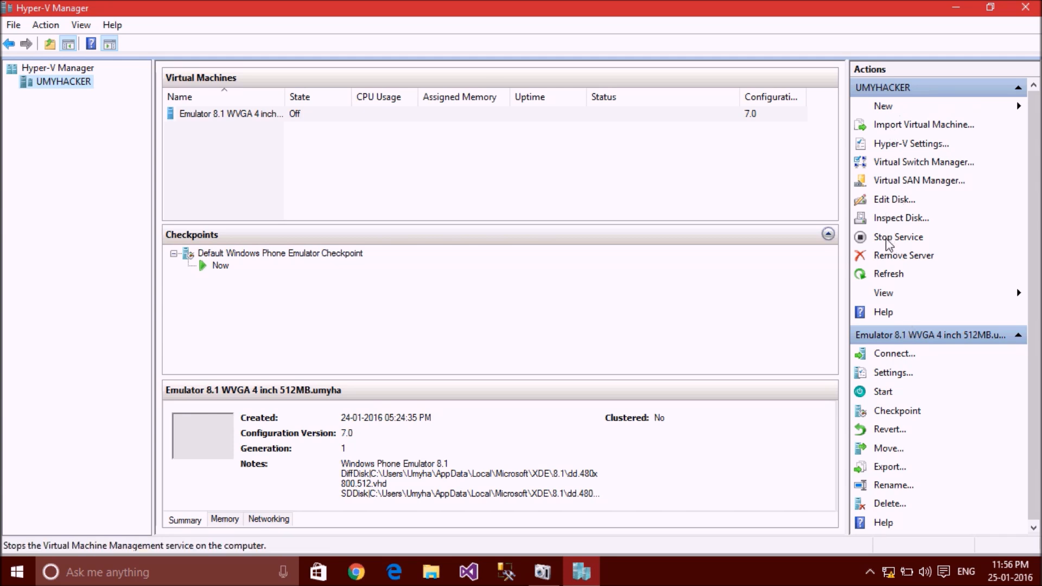
Step: Start the New Virtual Machine Wizard and continue past its introduction to the name and location page
{"action": "left_click", "coordinate": [225, 115]}
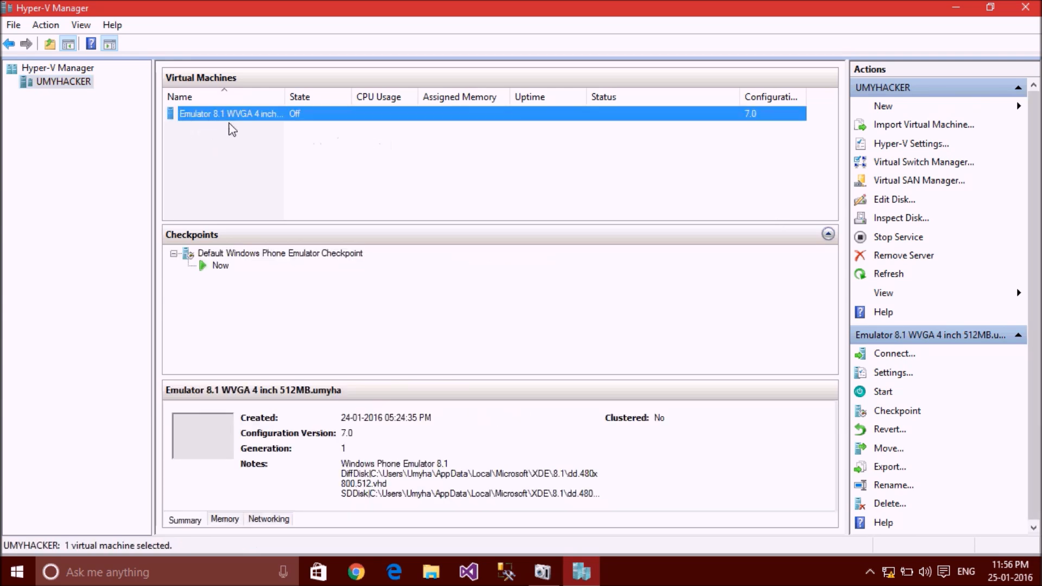
{"action": "left_click", "coordinate": [355, 185]}
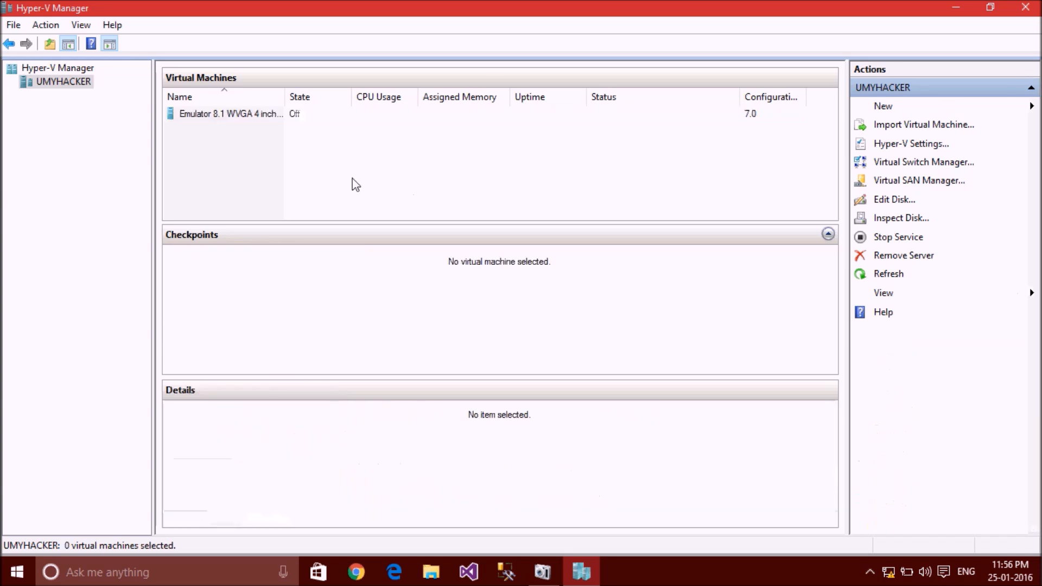
{"action": "left_click", "coordinate": [901, 100]}
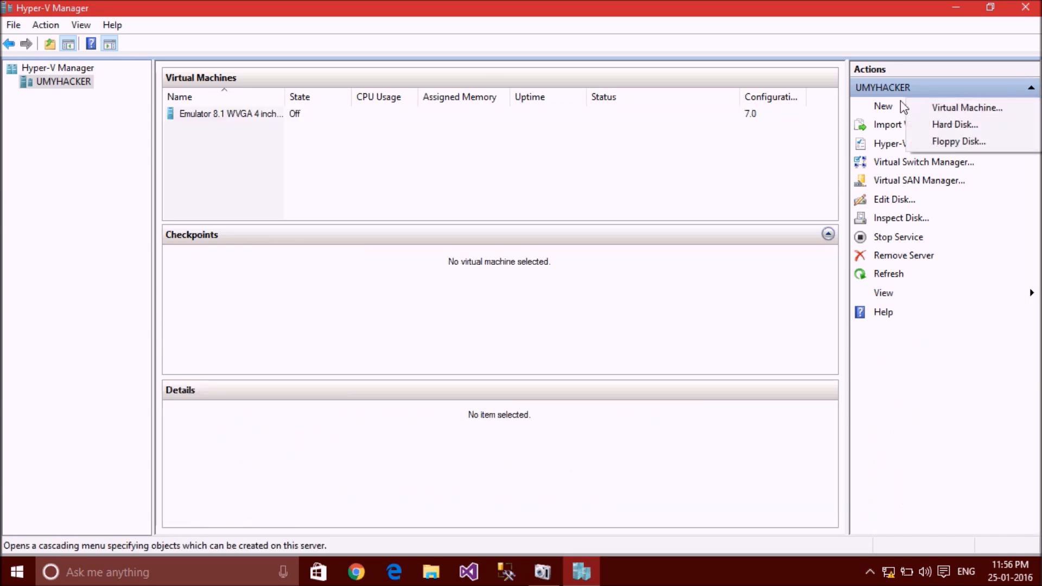
{"action": "left_click", "coordinate": [930, 107]}
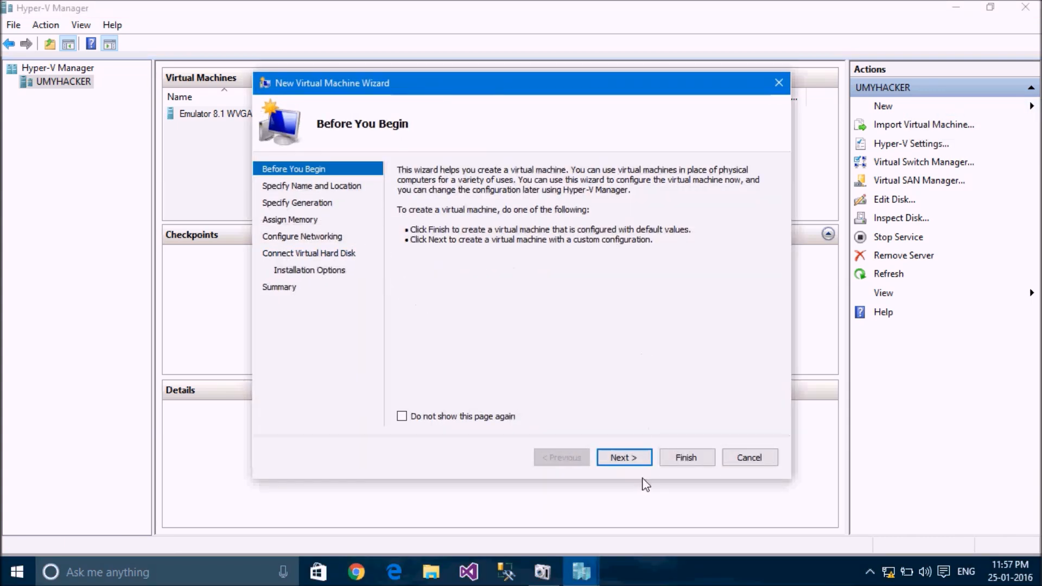
{"action": "left_click", "coordinate": [623, 457]}
Step: Accept the name New Virtual Machine with the default storage location, and keep Generation 1 for the machine
{"action": "double_click", "coordinate": [522, 223]}
{"action": "left_click_drag", "start_coordinate": [516, 220], "coordinate": [439, 218]}
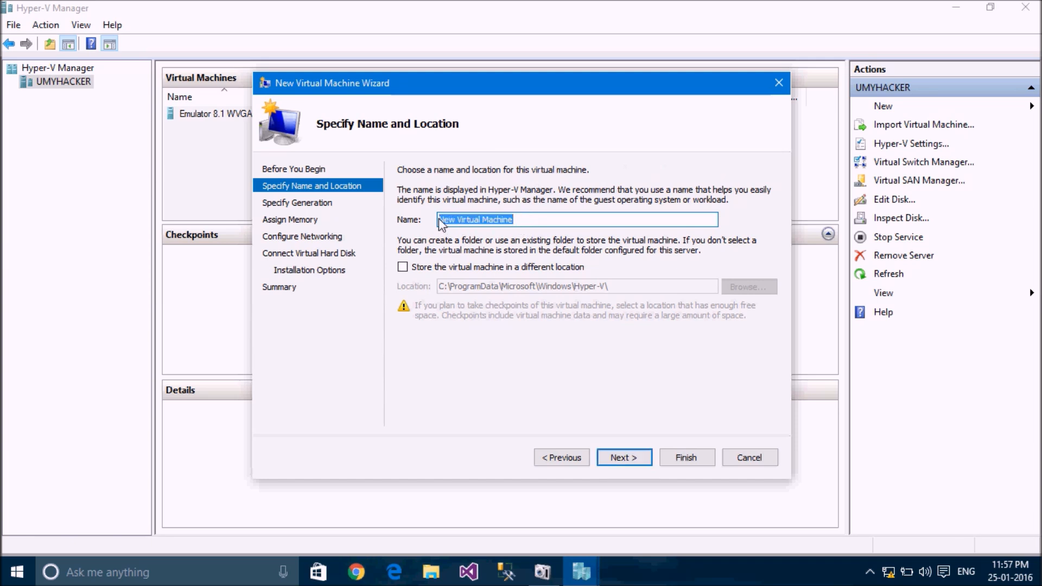
{"action": "left_click", "coordinate": [402, 267]}
{"action": "left_click_drag", "start_coordinate": [708, 288], "coordinate": [421, 293]}
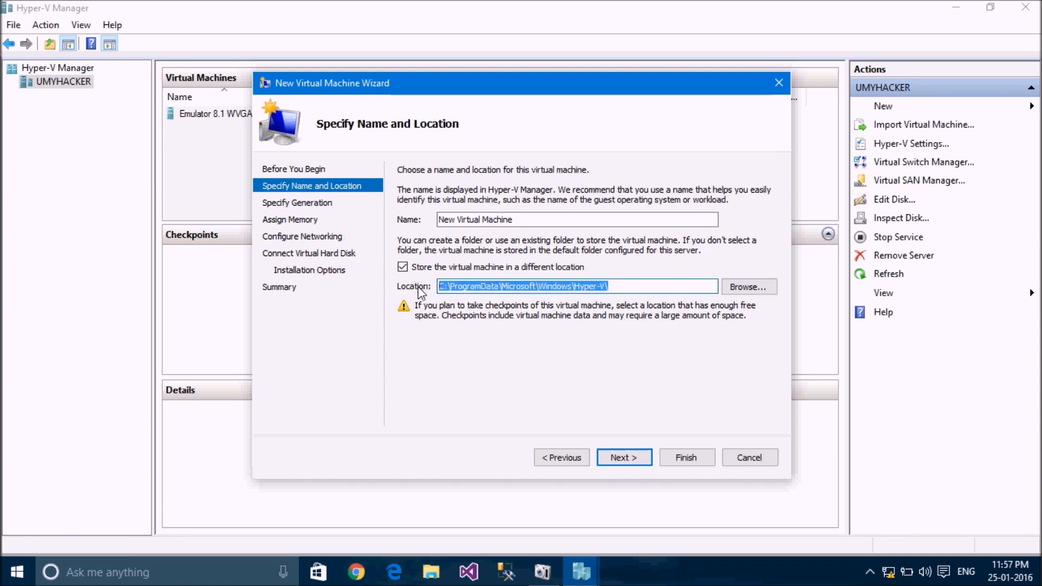
{"action": "left_click", "coordinate": [403, 267]}
{"action": "left_click", "coordinate": [630, 451]}
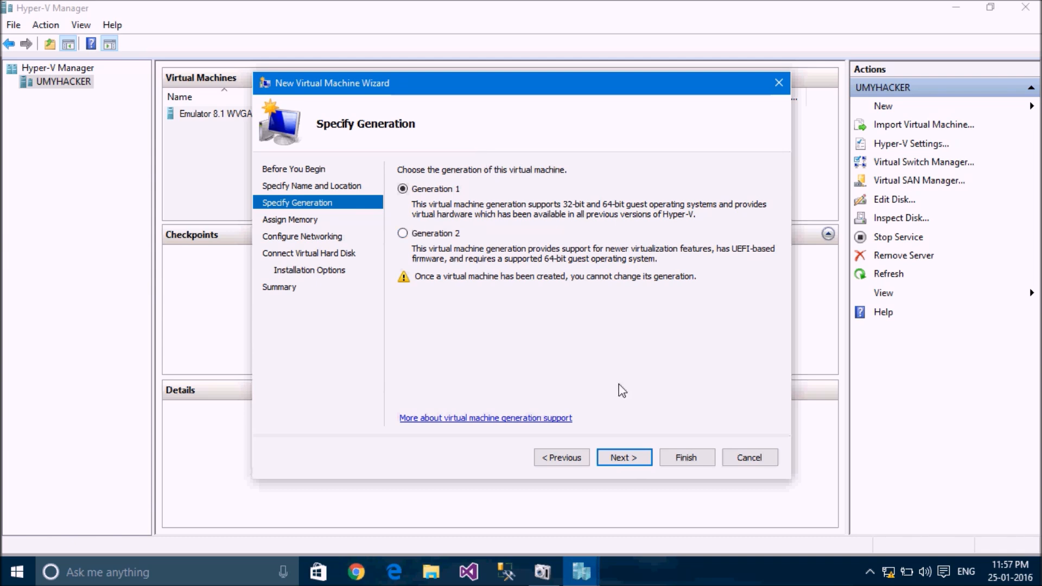
{"action": "left_click", "coordinate": [619, 457]}
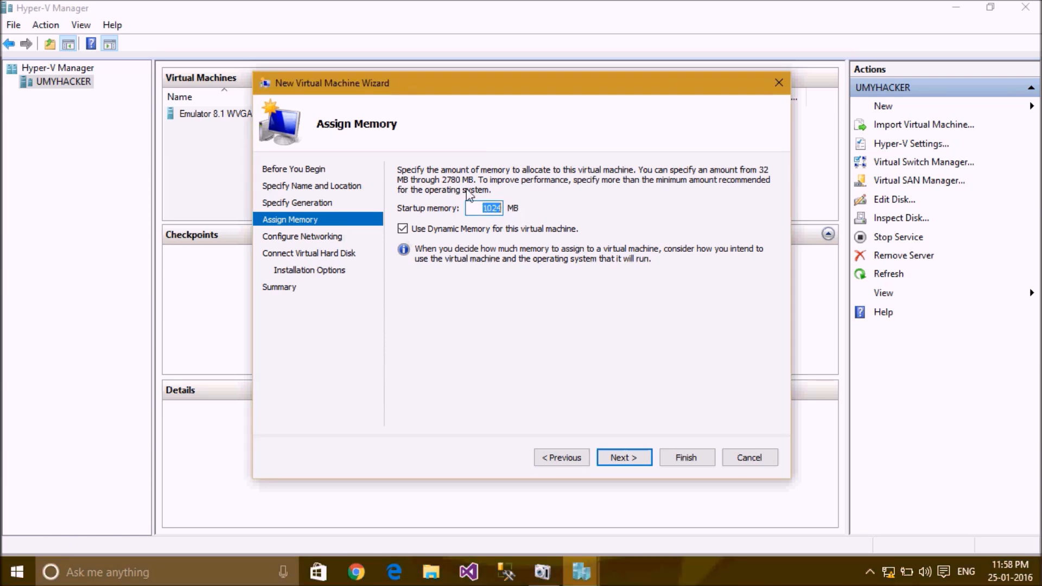
Step: Keep 1024 MB startup memory with Dynamic Memory on, and leave the network connection as Not Connected
{"action": "left_click", "coordinate": [634, 462]}
{"action": "left_click", "coordinate": [553, 200]}
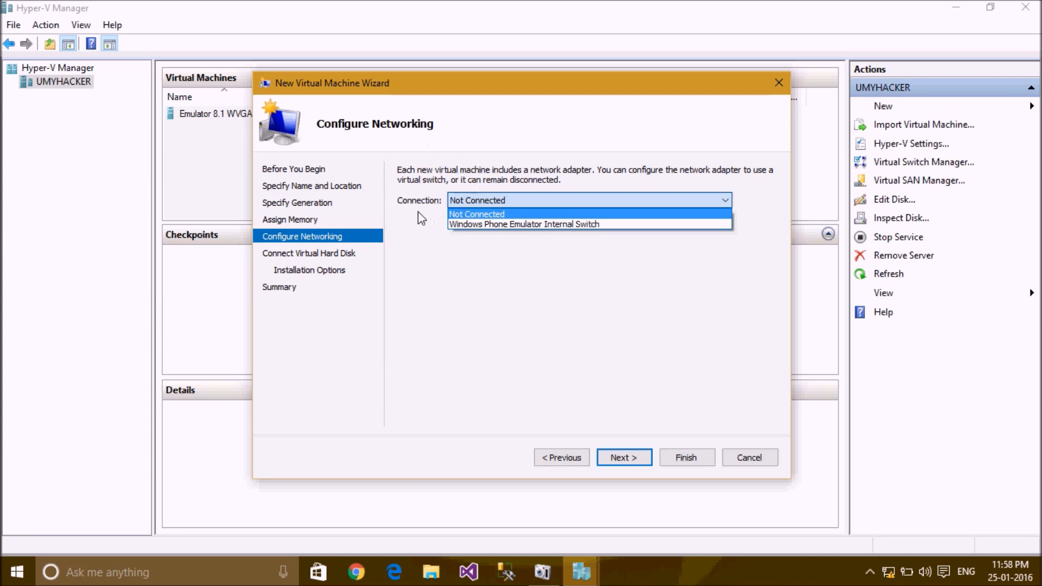
{"action": "left_click", "coordinate": [485, 220]}
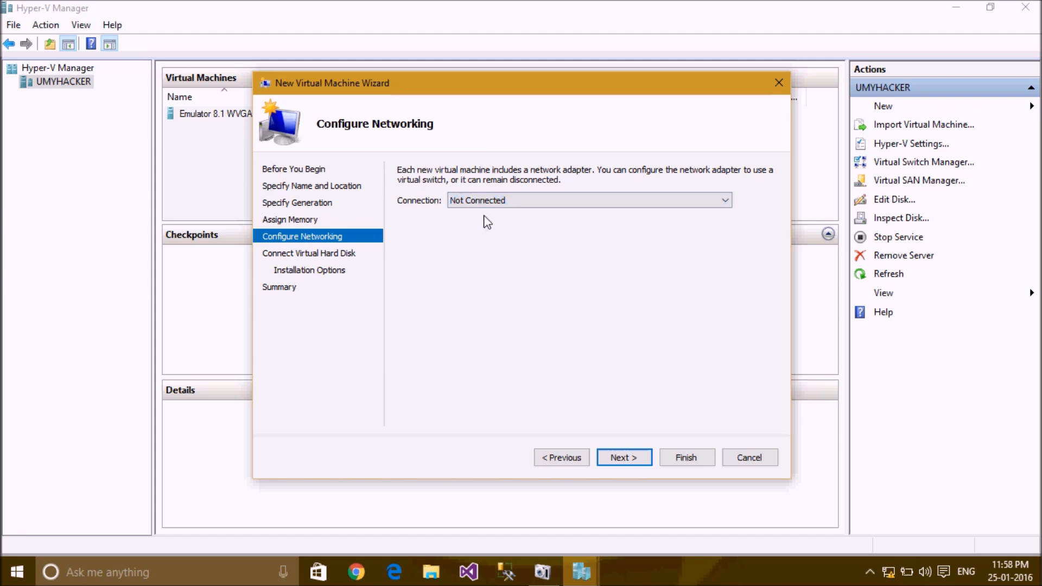
{"action": "left_click", "coordinate": [638, 465]}
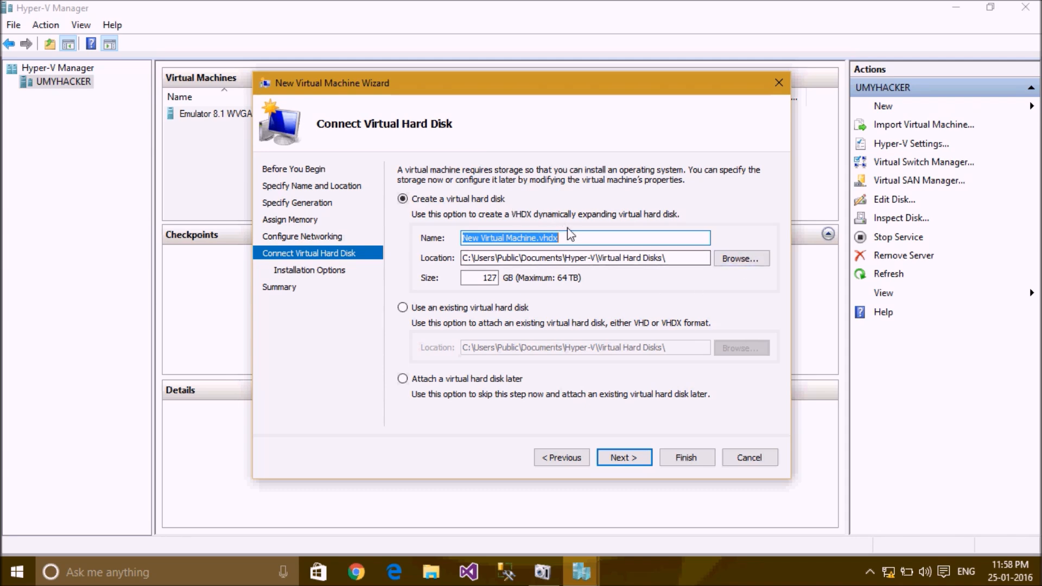
Step: Return from the virtual hard disk size to the memory page and turn off Dynamic Memory, keeping 1024 MB startup memory
{"action": "left_click", "coordinate": [483, 278]}
{"action": "left_click_drag", "start_coordinate": [483, 278], "coordinate": [513, 280]}
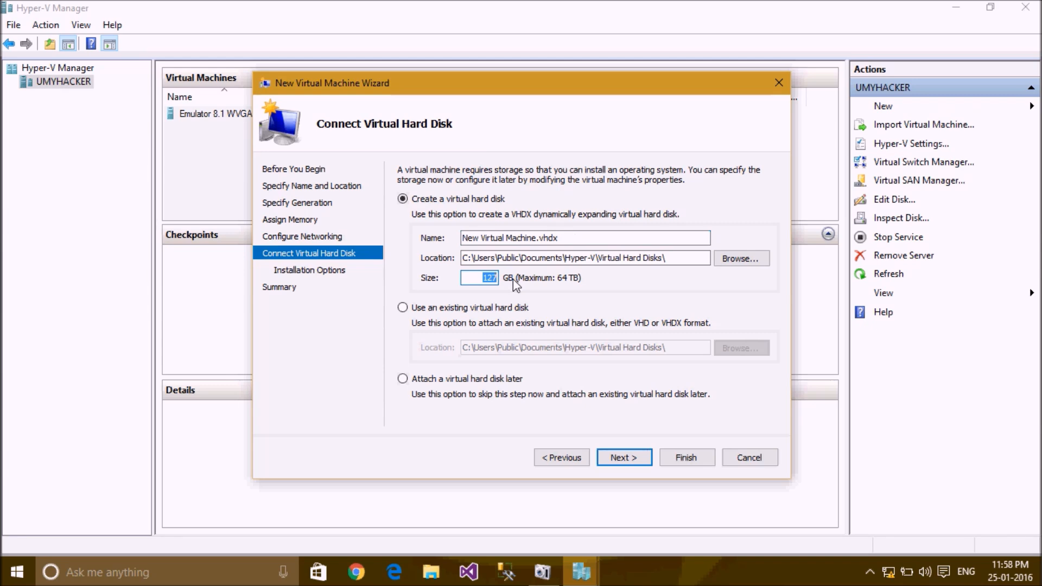
{"action": "left_click", "coordinate": [564, 460]}
{"action": "left_click", "coordinate": [565, 461]}
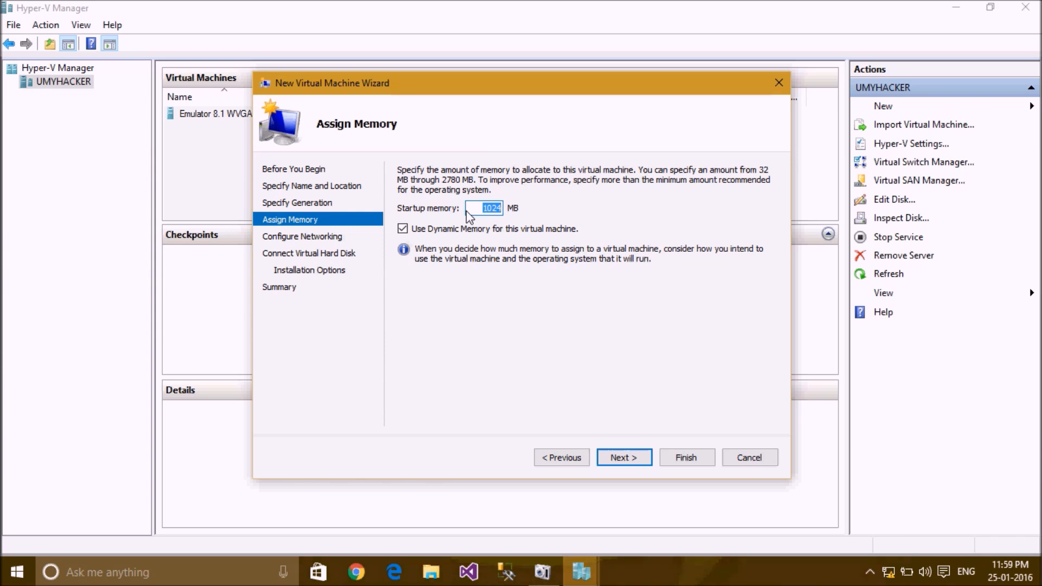
{"action": "left_click", "coordinate": [430, 230]}
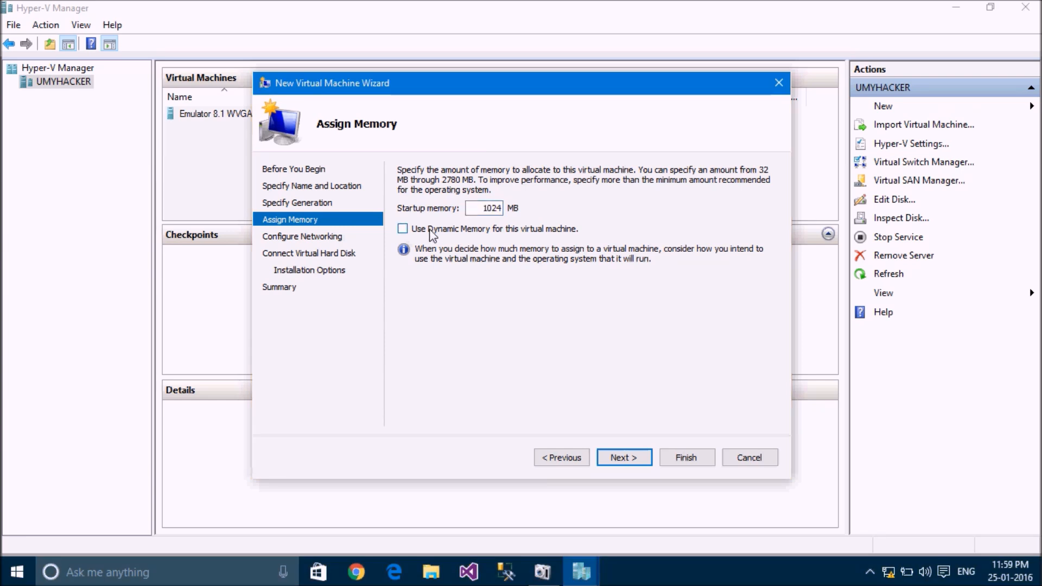
{"action": "left_click_drag", "start_coordinate": [481, 210], "coordinate": [534, 206]}
{"action": "left_click", "coordinate": [498, 228]}
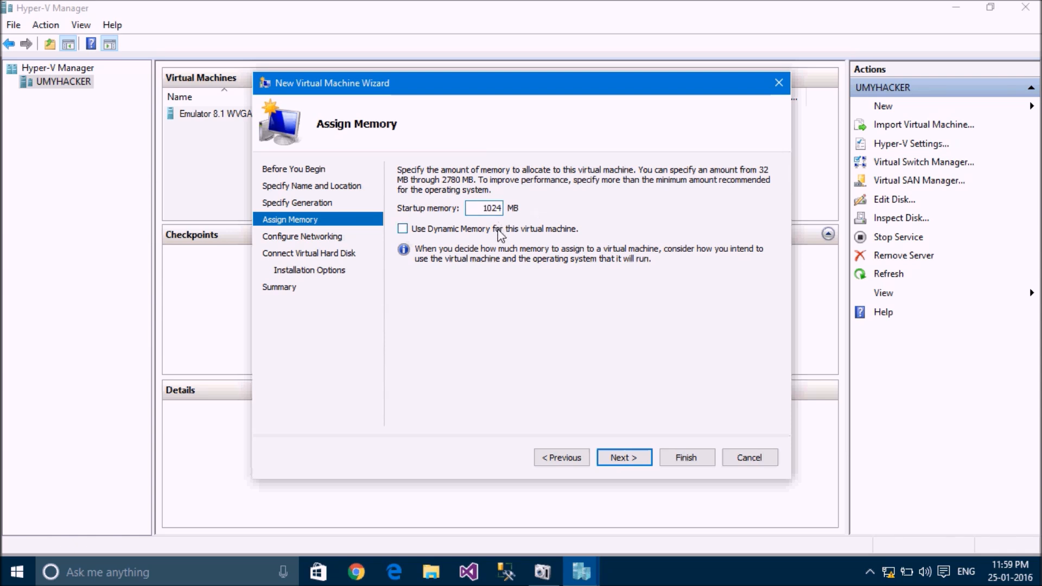
Step: Continue with the network adapter Not Connected and accept the new 127 GB virtual hard disk, New Virtual Machine.vhdx
{"action": "left_click", "coordinate": [632, 466]}
{"action": "left_click", "coordinate": [632, 466]}
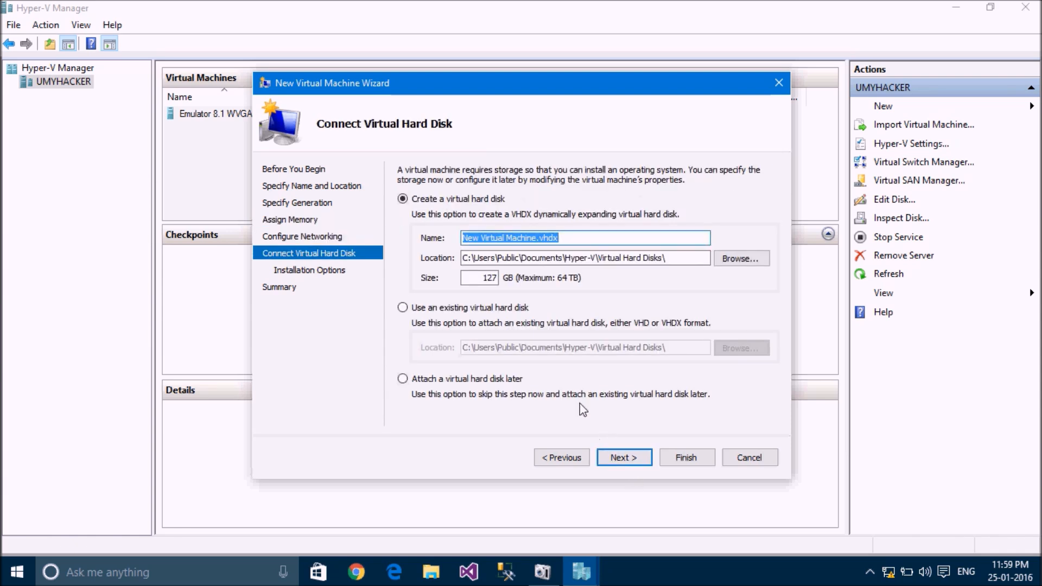
{"action": "left_click", "coordinate": [623, 456]}
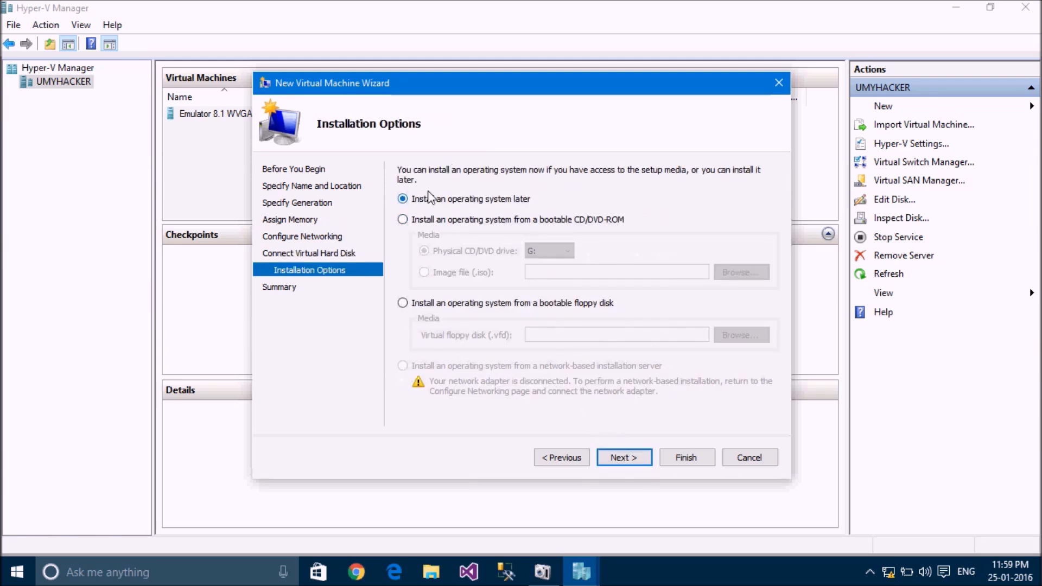
Step: Try the physical CD/DVD drive, ISO image file and bootable floppy disk choices for installing the operating system
{"action": "left_click", "coordinate": [442, 220]}
{"action": "left_click", "coordinate": [453, 275]}
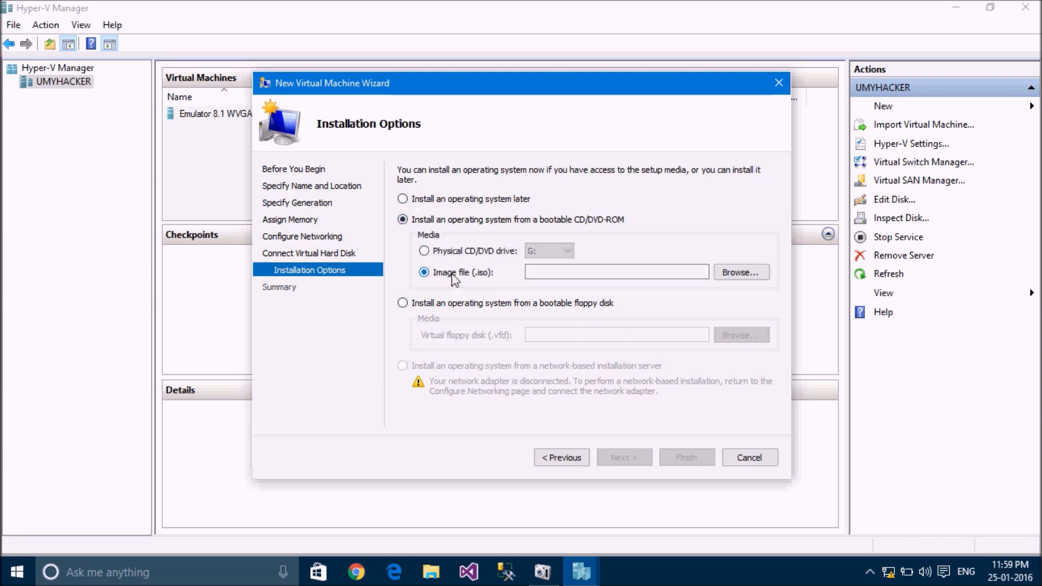
{"action": "left_click", "coordinate": [462, 251]}
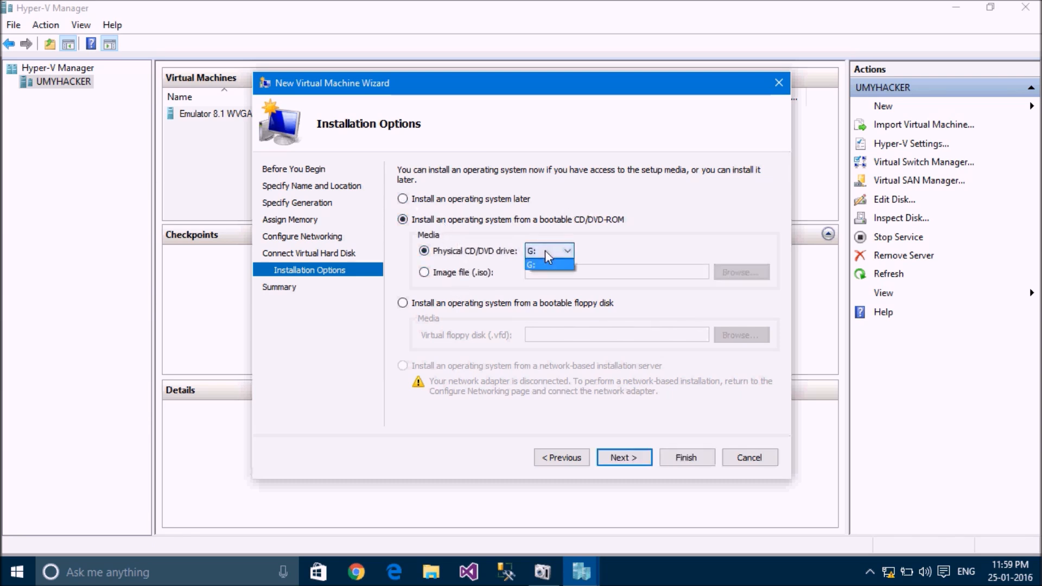
{"action": "left_click", "coordinate": [452, 275]}
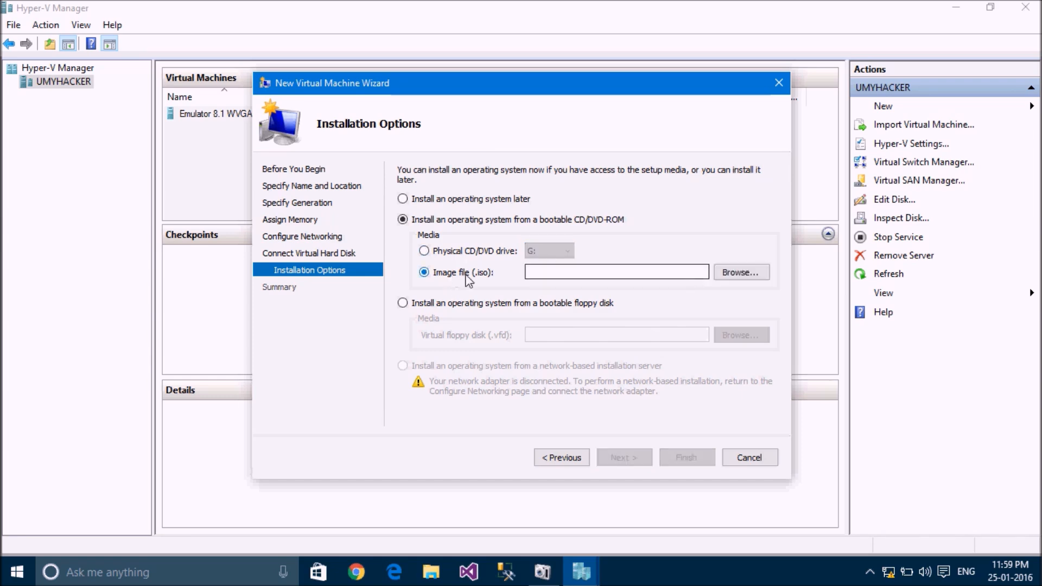
{"action": "left_click", "coordinate": [499, 297]}
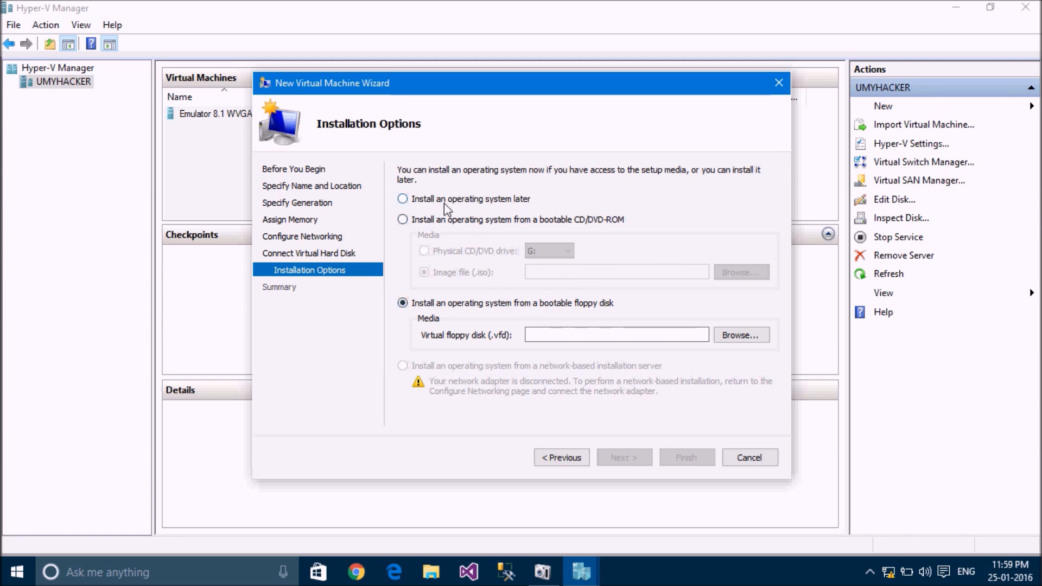
Step: Choose the installation ISO from F:\CD Images\Microsoft Windows Server 2012 x64 as bootable CD/DVD media, and cancel the wizard
{"action": "left_click", "coordinate": [457, 221]}
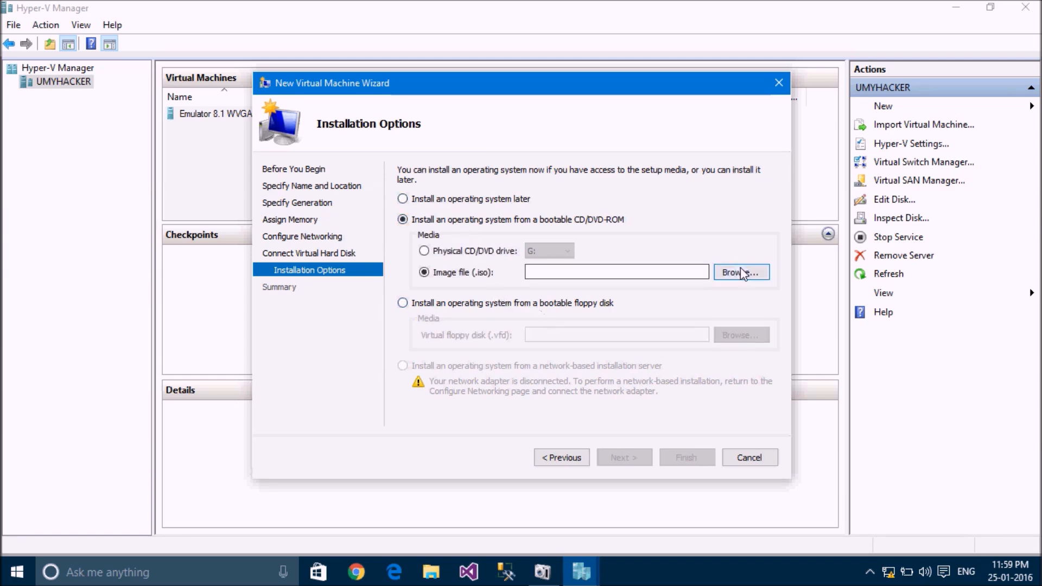
{"action": "left_click", "coordinate": [742, 273]}
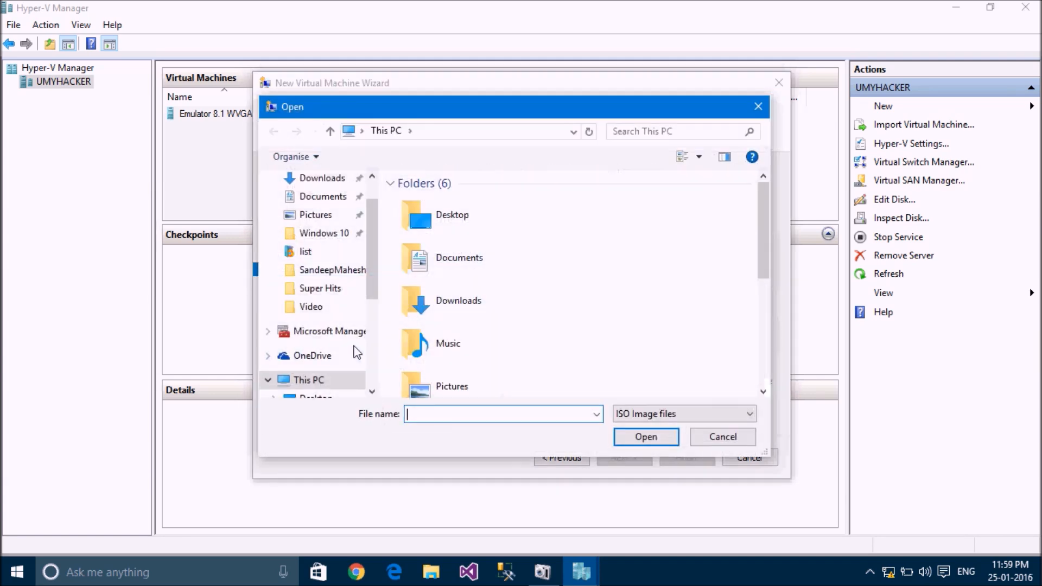
{"action": "scroll", "coordinate": [355, 353], "scroll_direction": "down", "scroll_amount": 3}
{"action": "left_click", "coordinate": [324, 351]}
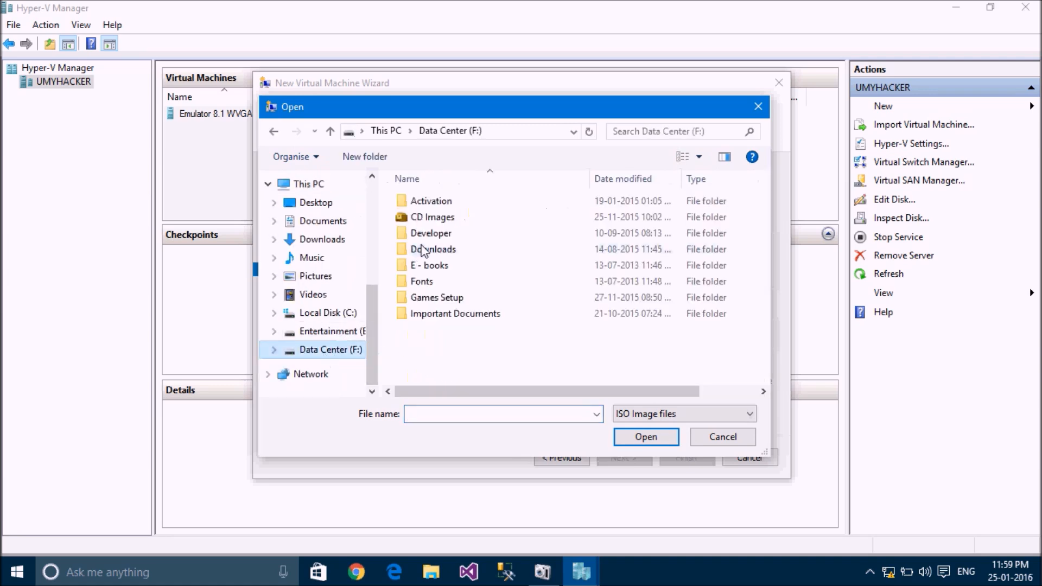
{"action": "double_click", "coordinate": [432, 217]}
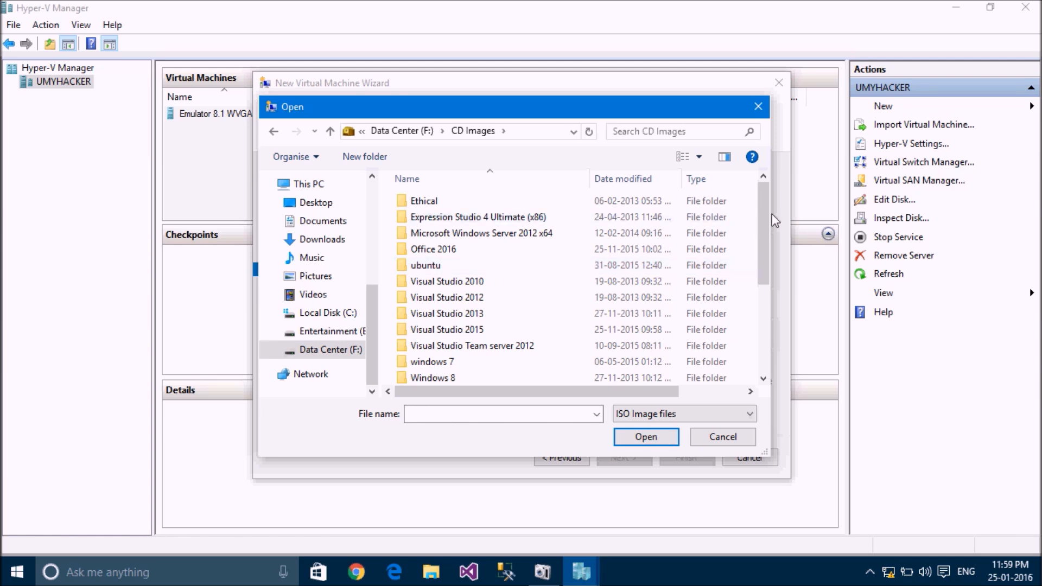
{"action": "left_click_drag", "start_coordinate": [760, 207], "coordinate": [767, 310]}
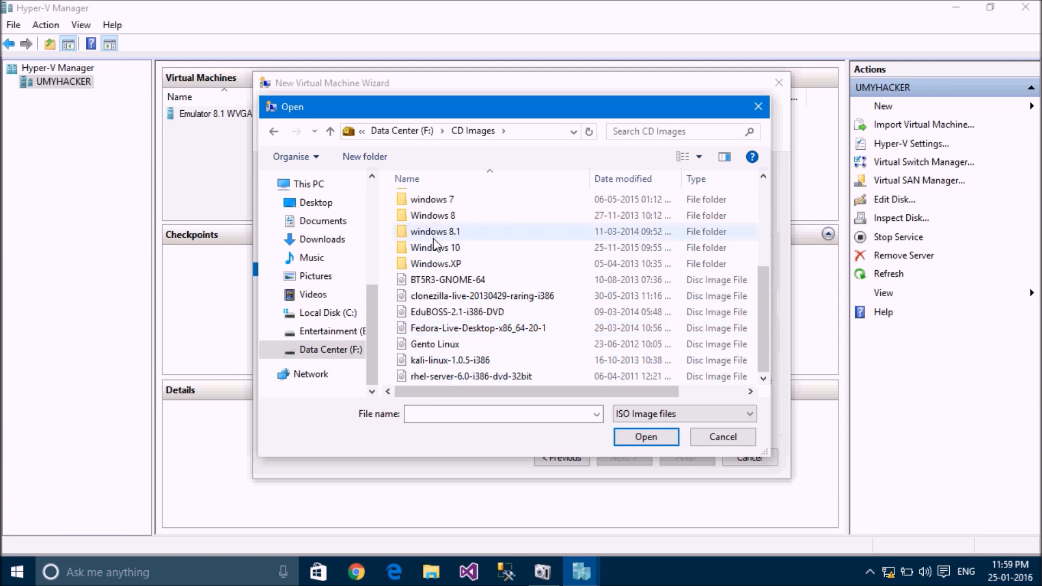
{"action": "left_click_drag", "start_coordinate": [757, 361], "coordinate": [766, 227]}
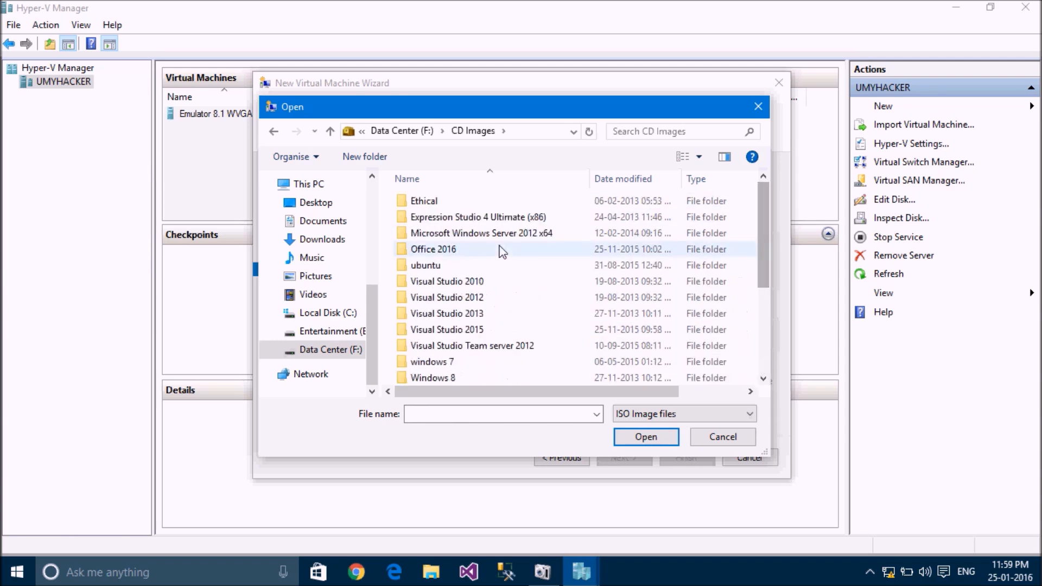
{"action": "double_click", "coordinate": [488, 234]}
{"action": "double_click", "coordinate": [467, 205]}
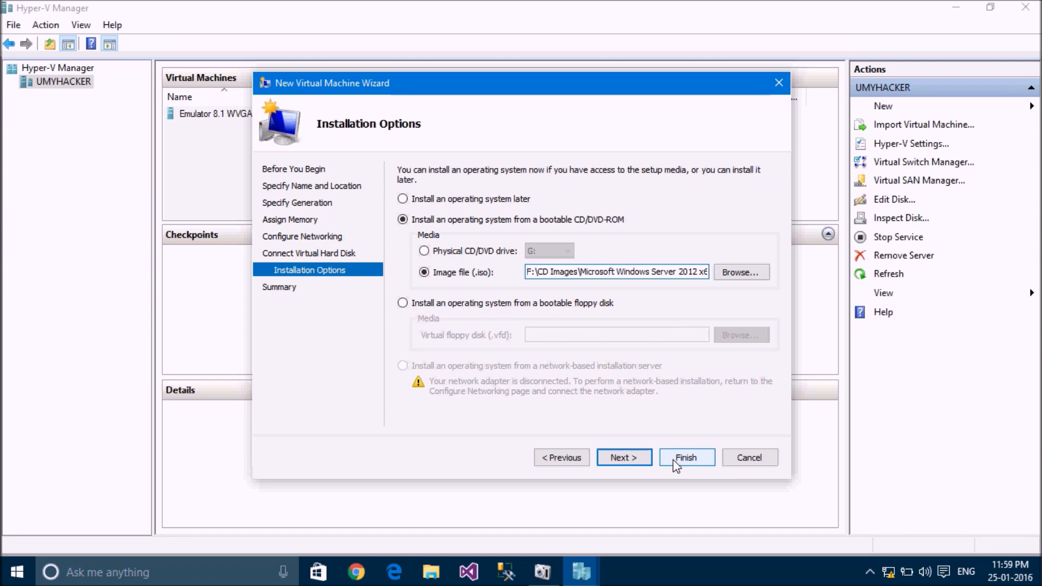
{"action": "left_click", "coordinate": [748, 461]}
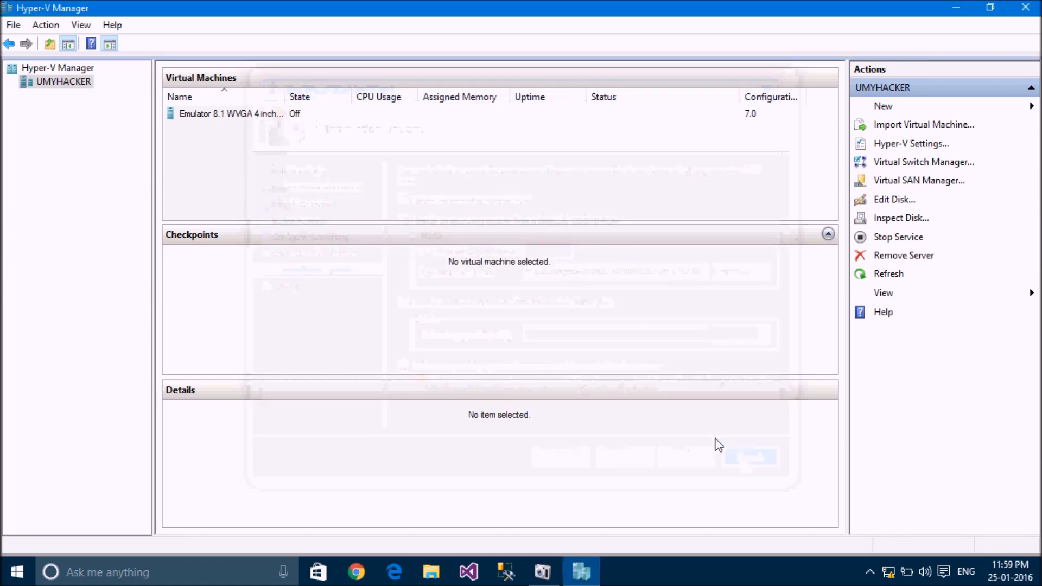
Step: Start the Emulator 8.1 WVGA 4 inch 512MB virtual machine and move its connection window to the screen's upper edge
{"action": "left_click", "coordinate": [233, 116]}
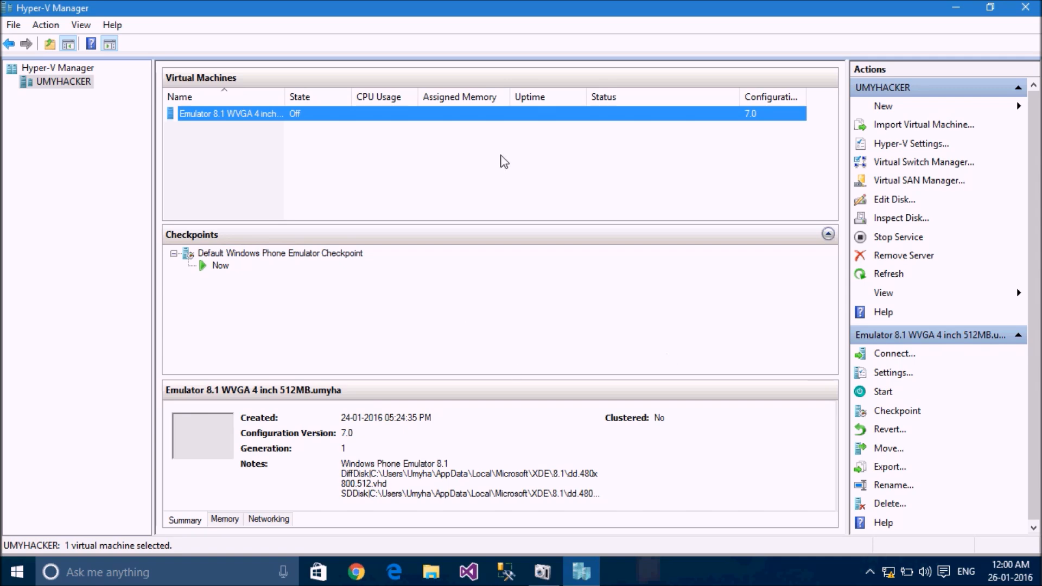
{"action": "left_click", "coordinate": [883, 392]}
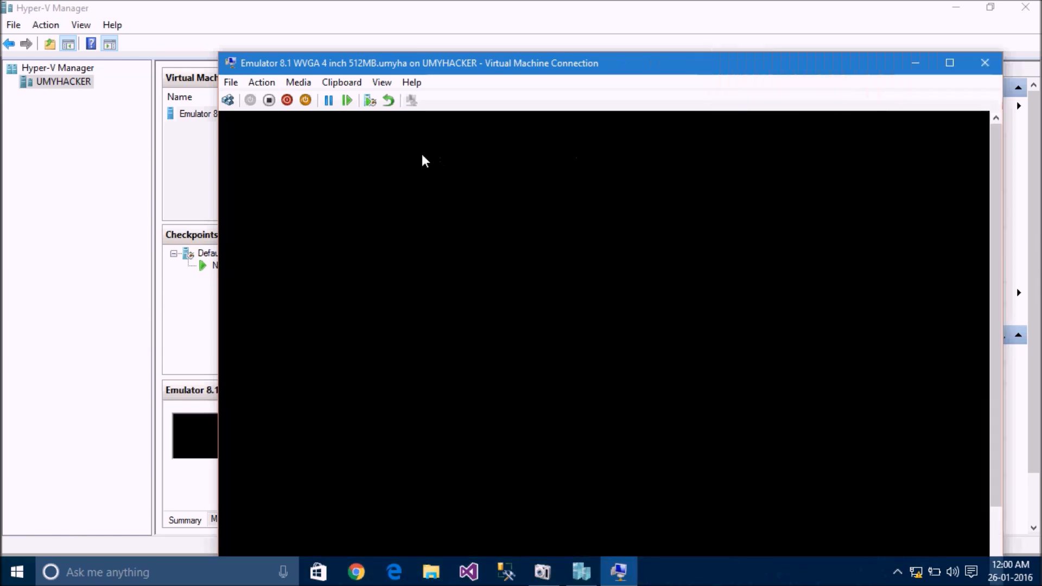
{"action": "left_click_drag", "start_coordinate": [715, 75], "coordinate": [655, 22]}
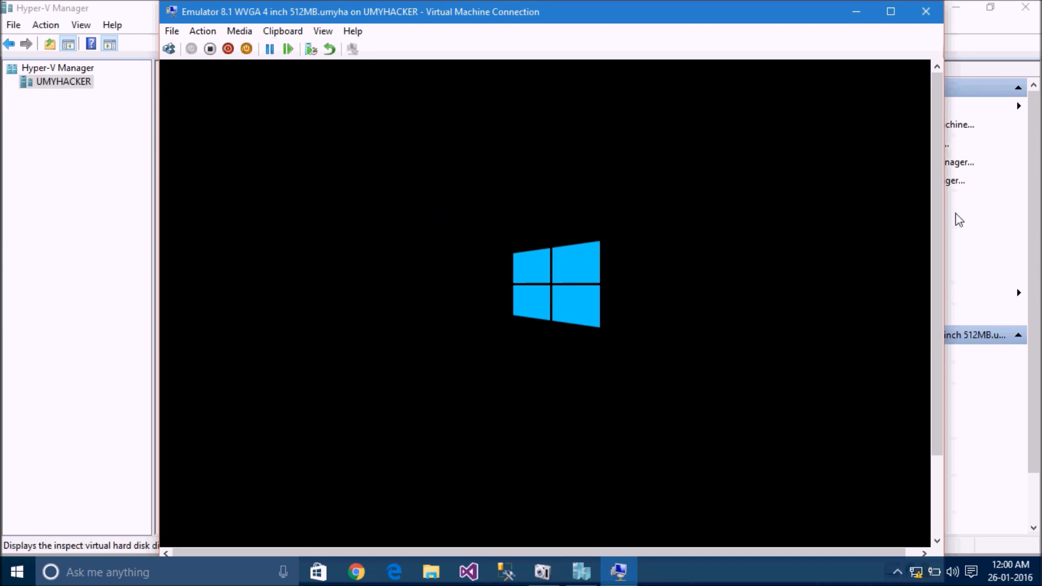
Step: Narrow the Virtual Machine Connection window to the width of the emulated phone's display
{"action": "right_click", "coordinate": [940, 200]}
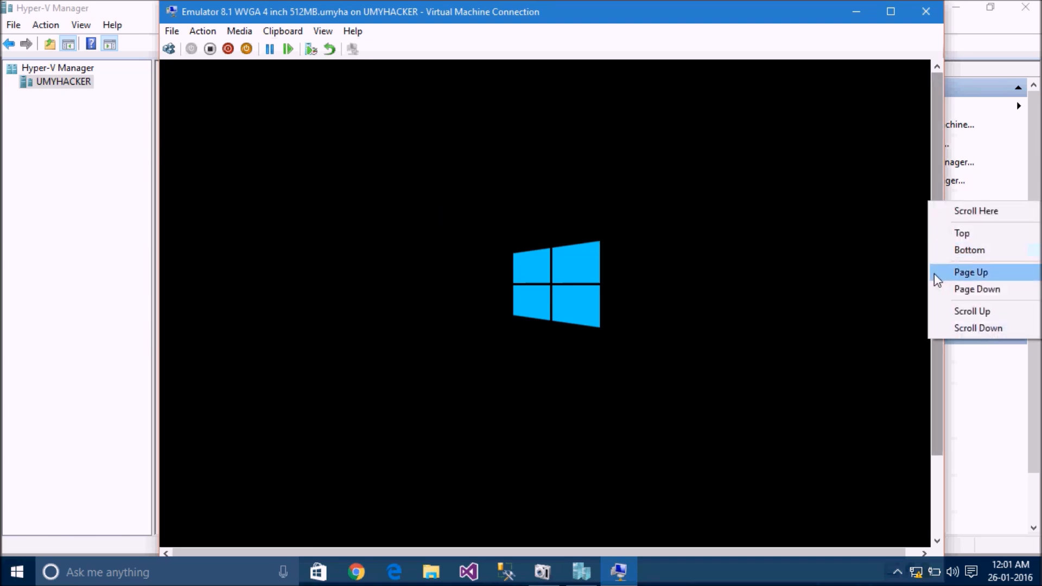
{"action": "left_click", "coordinate": [934, 199]}
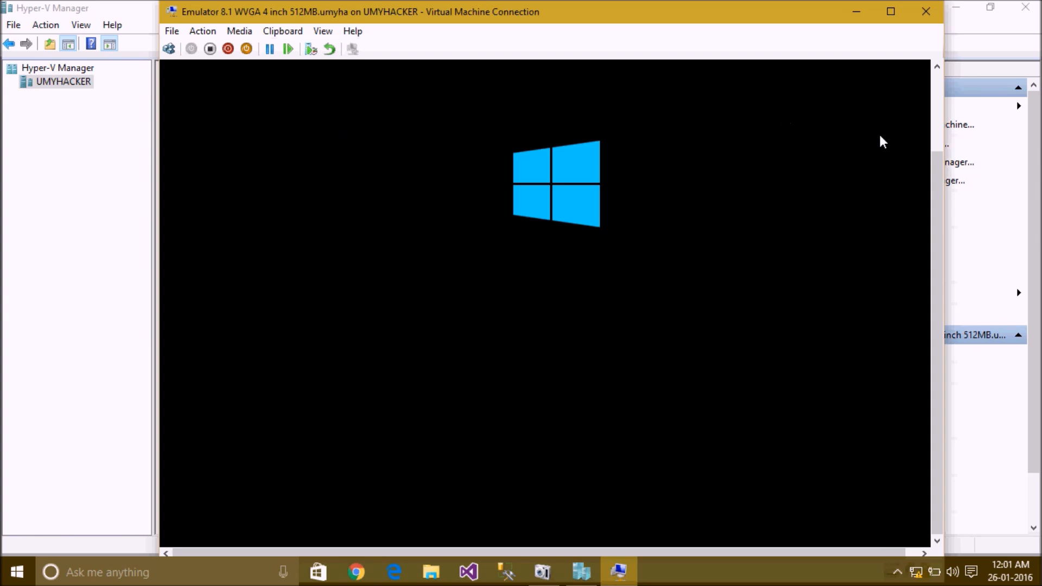
{"action": "left_click_drag", "start_coordinate": [943, 117], "coordinate": [525, 113]}
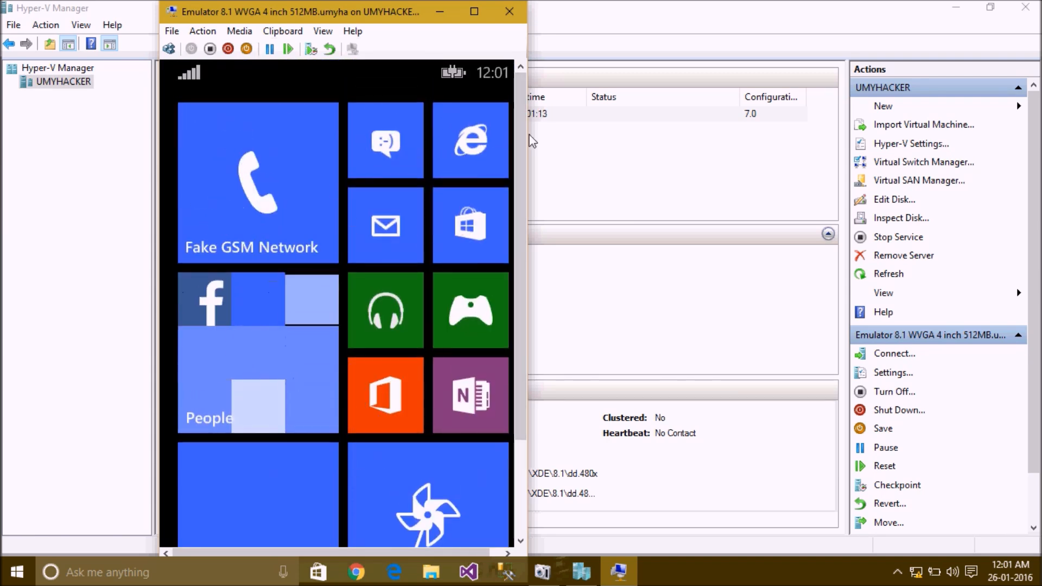
{"action": "mouse_move", "coordinate": [523, 120]}
{"action": "left_mouse_down"}
{"action": "mouse_move", "coordinate": [519, 313]}
{"action": "mouse_move", "coordinate": [519, 92]}
{"action": "mouse_move", "coordinate": [499, 333]}
{"action": "mouse_move", "coordinate": [515, 118]}
{"action": "left_mouse_up"}
Step: View the settings of the People app on the emulated phone, and close the Virtual Machine Connection window
{"action": "left_click", "coordinate": [294, 340]}
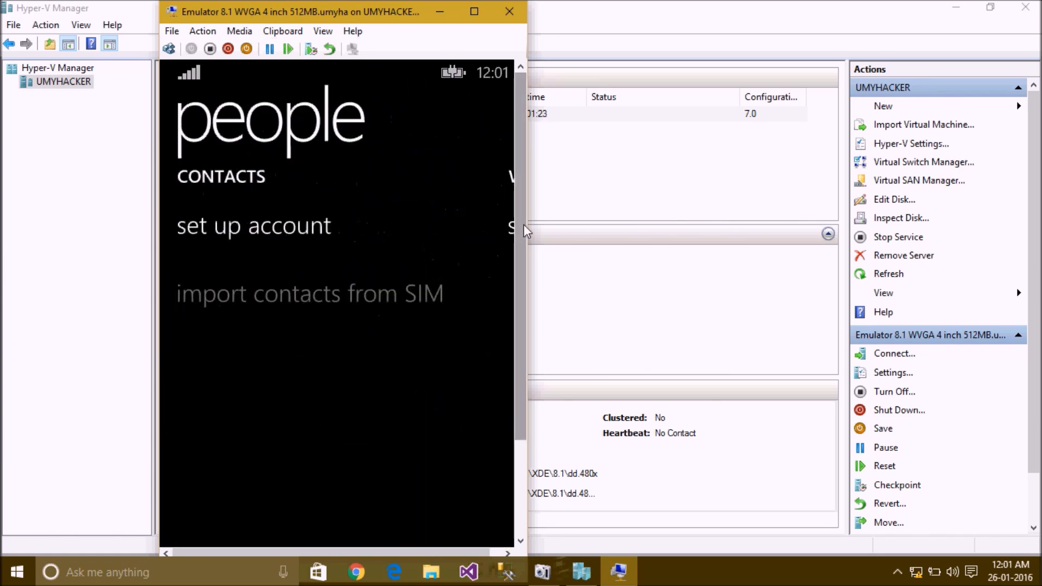
{"action": "left_click_drag", "start_coordinate": [523, 225], "coordinate": [526, 323]}
{"action": "left_click", "coordinate": [499, 506]}
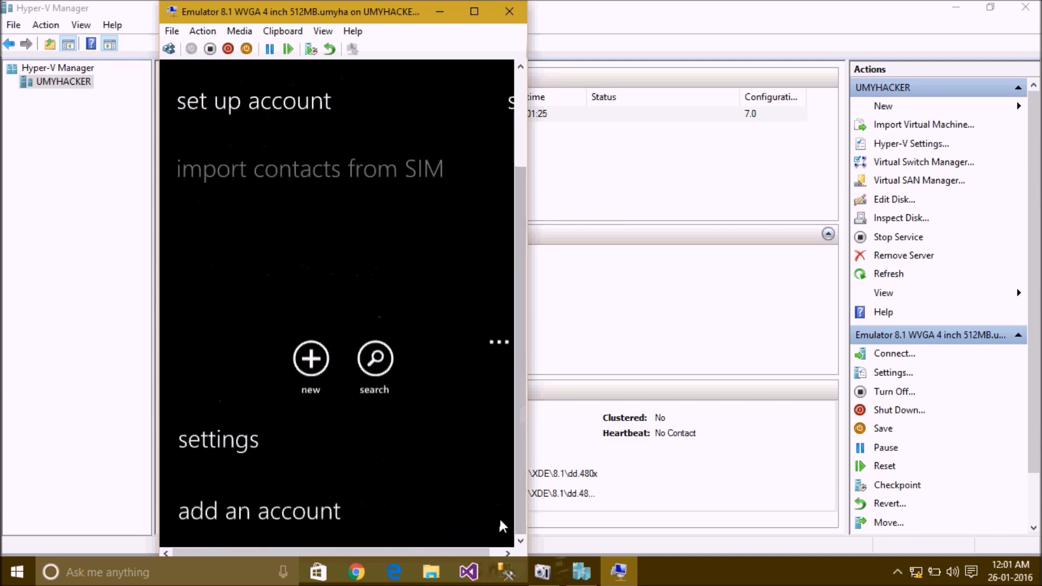
{"action": "left_click", "coordinate": [222, 401]}
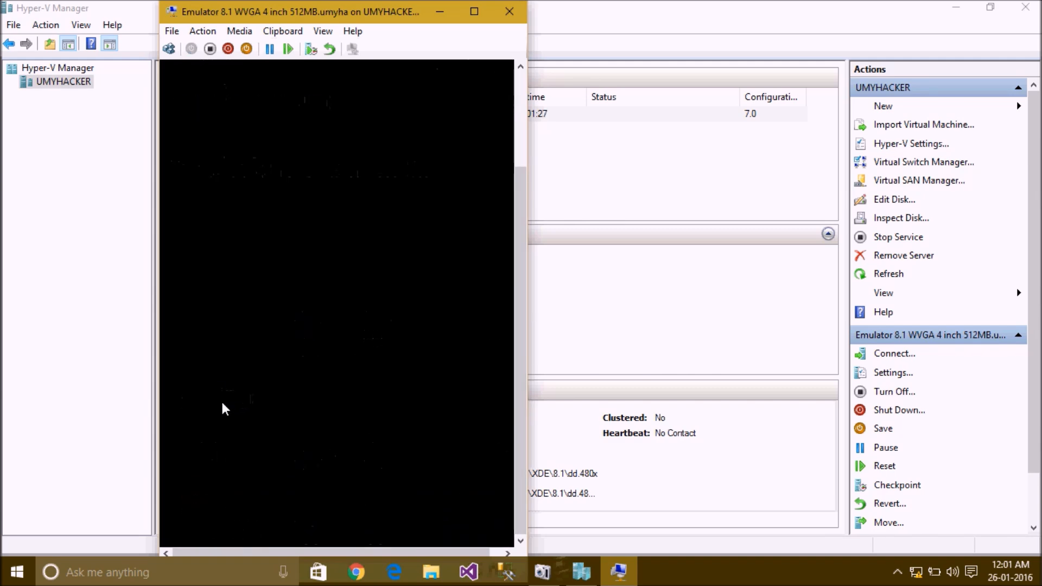
{"action": "left_click_drag", "start_coordinate": [522, 420], "coordinate": [516, 386]}
{"action": "left_click", "coordinate": [517, 118]}
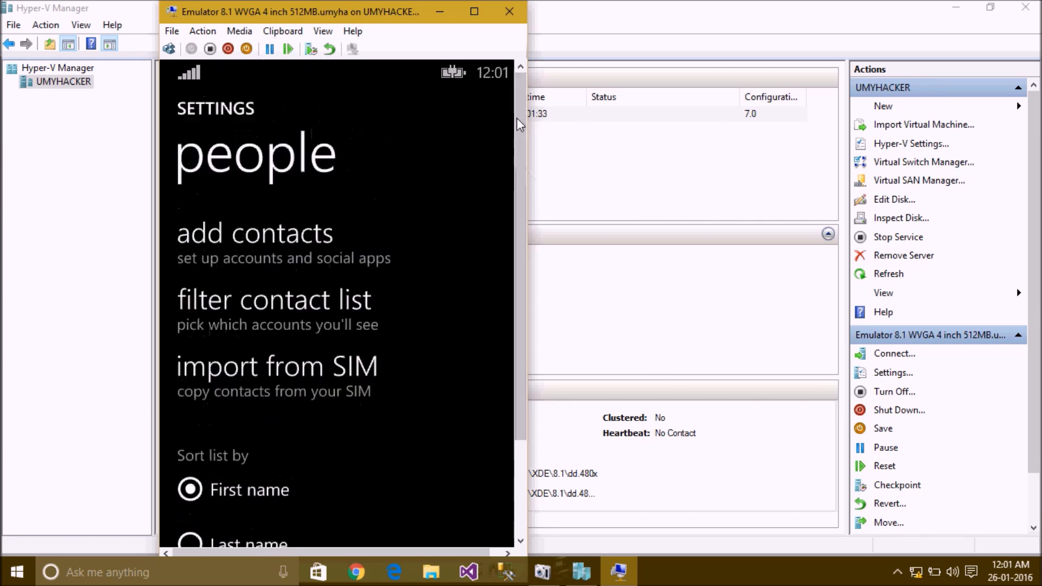
{"action": "left_click", "coordinate": [509, 11]}
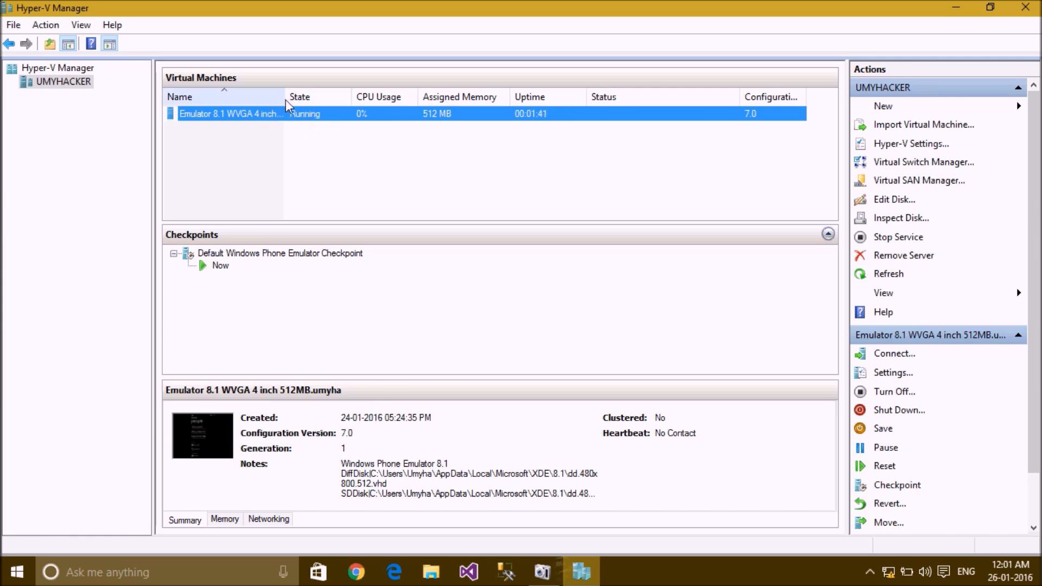
Step: Reconnect to the running Emulator 8.1 WVGA 4 inch 512MB virtual machine and view the phone's People settings
{"action": "left_click", "coordinate": [282, 119]}
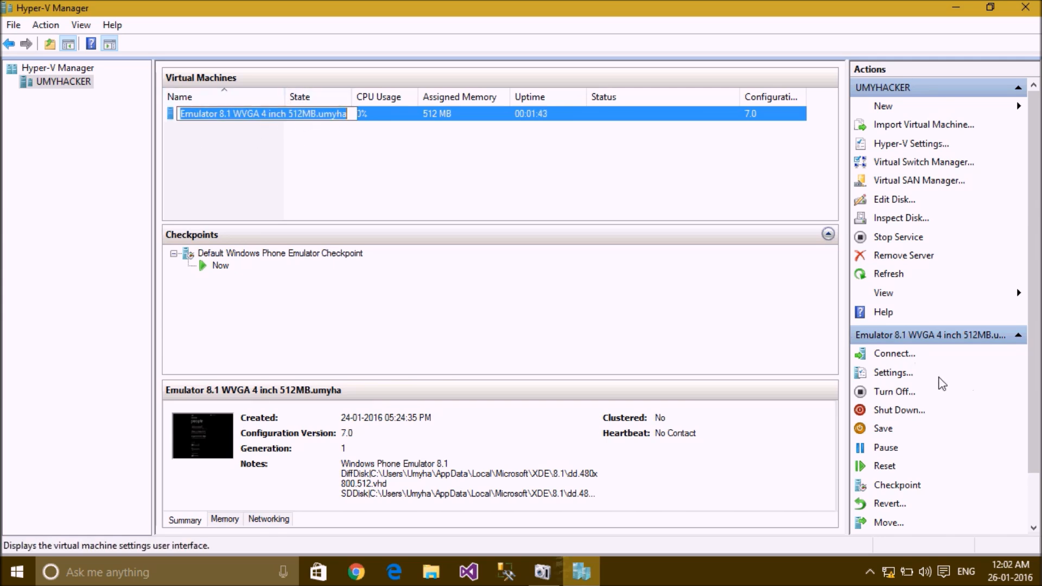
{"action": "left_click", "coordinate": [905, 358]}
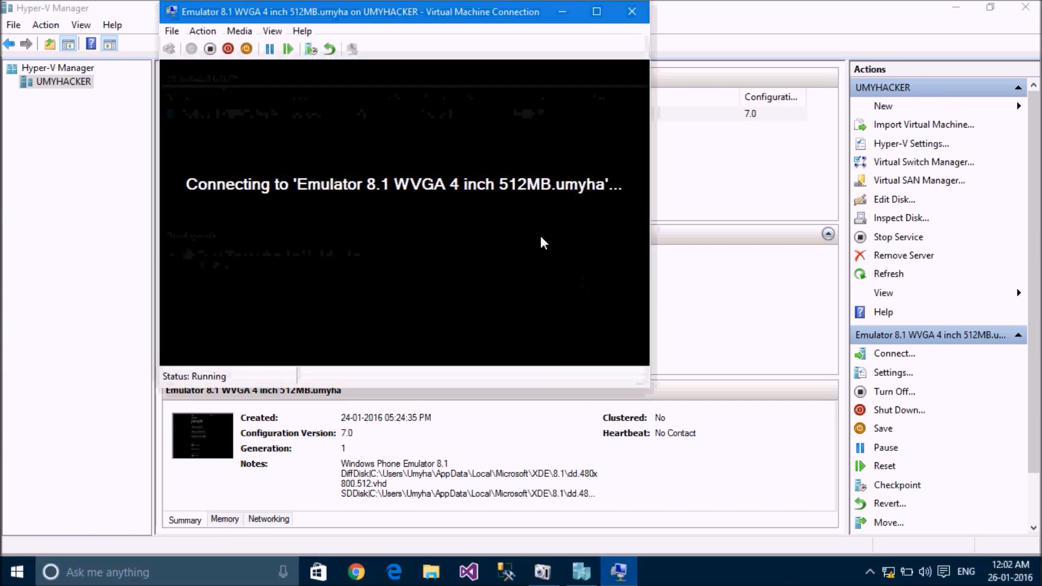
{"action": "left_click_drag", "start_coordinate": [519, 165], "coordinate": [524, 104]}
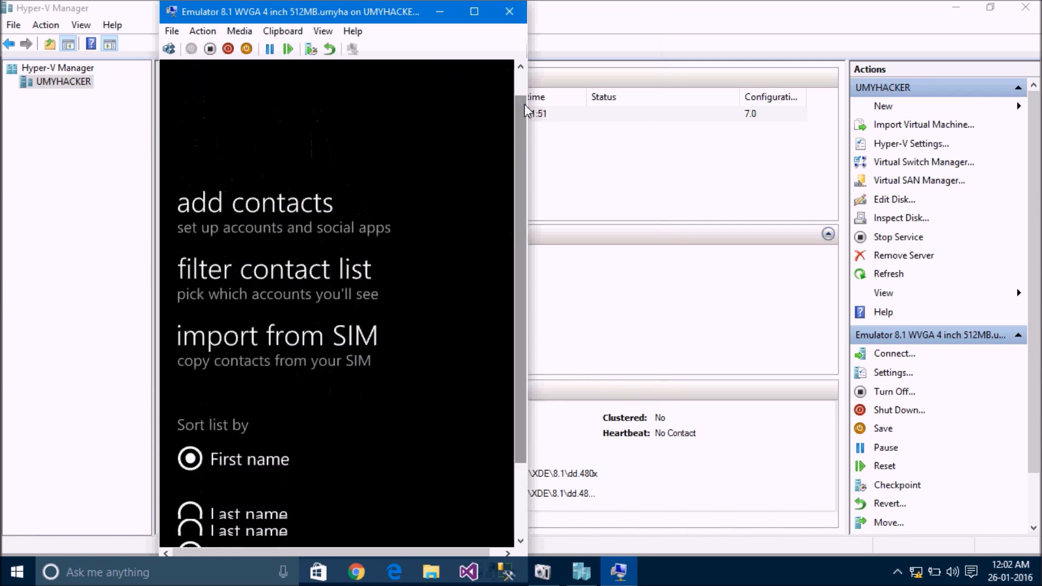
Step: Close the Virtual Machine Connection window and shut down the Emulator 8.1 WVGA 4 inch 512MB virtual machine
{"action": "left_click", "coordinate": [516, 12]}
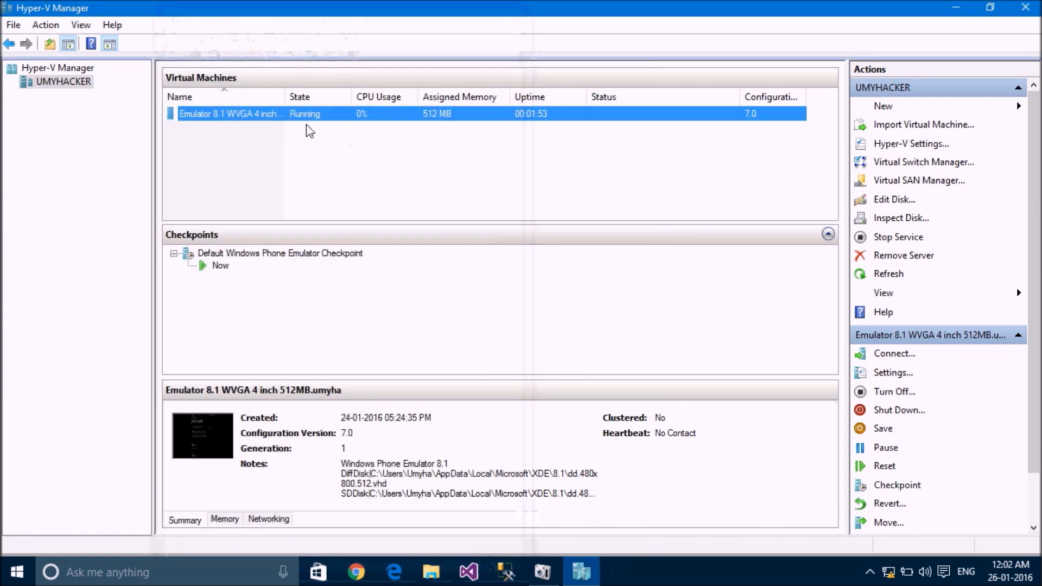
{"action": "left_click", "coordinate": [893, 410]}
{"action": "left_click", "coordinate": [546, 295]}
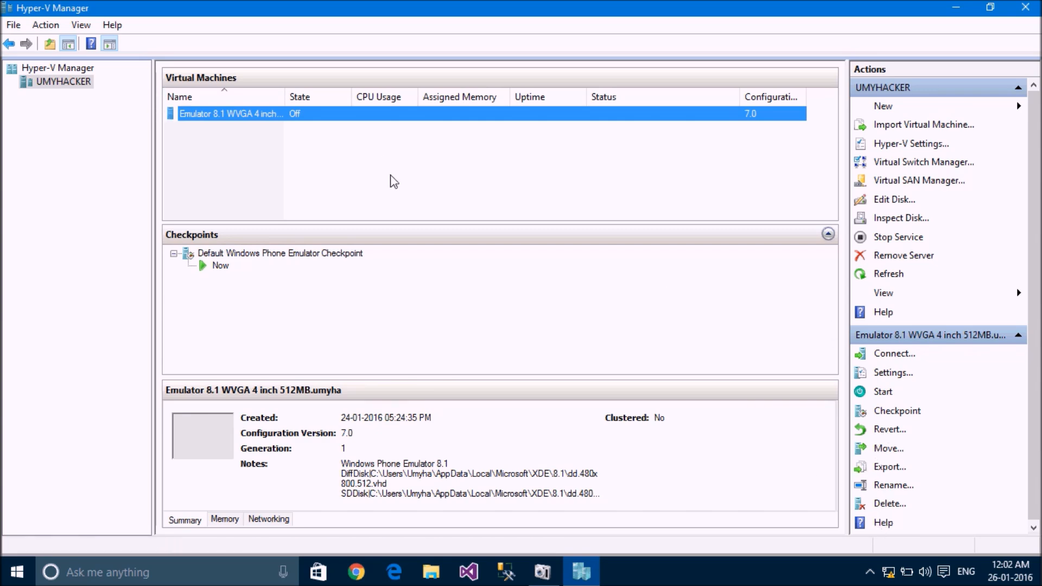
Step: Review the emulator virtual machine's hardware settings for BIOS, memory, processor, the IDE Controller 0 hard drive and COM 1
{"action": "right_click", "coordinate": [262, 115]}
{"action": "left_click", "coordinate": [281, 146]}
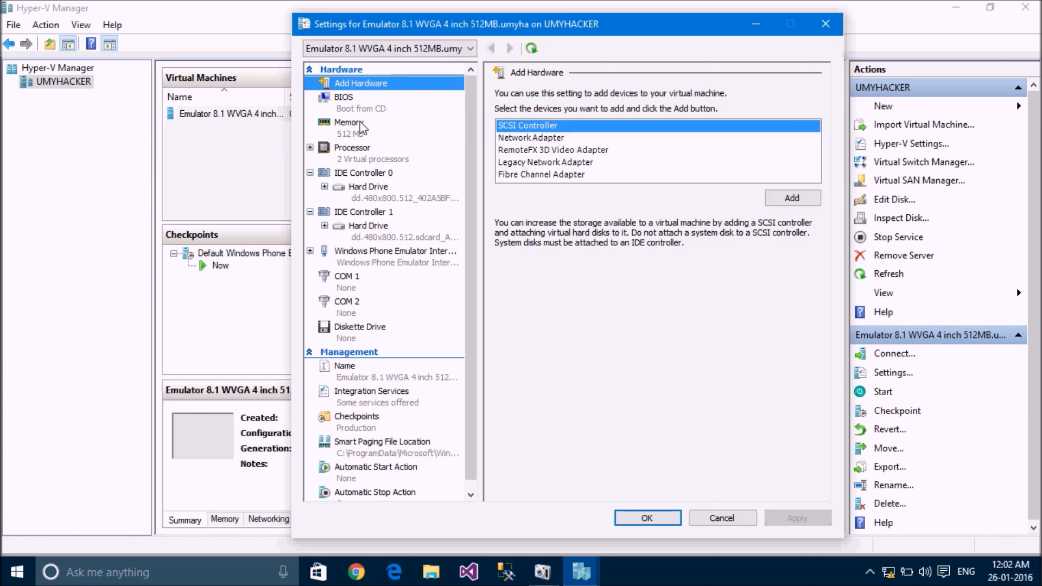
{"action": "left_click", "coordinate": [347, 106]}
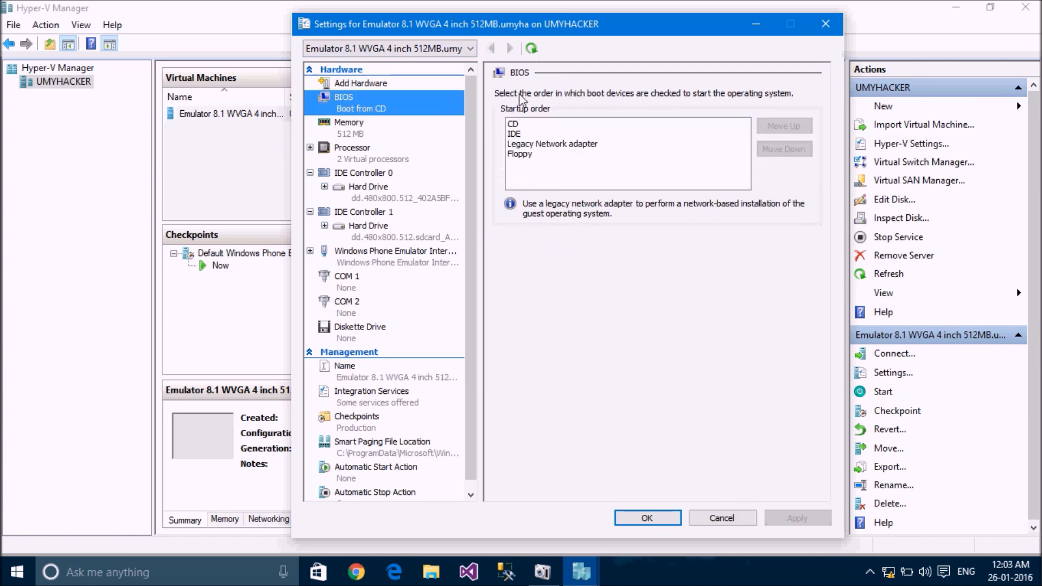
{"action": "left_click", "coordinate": [358, 134]}
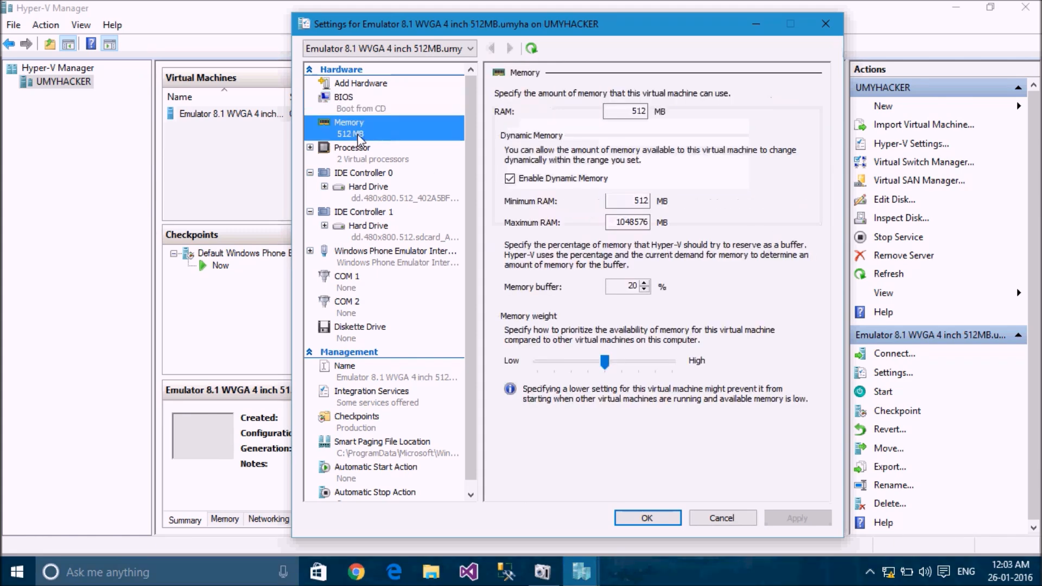
{"action": "left_click", "coordinate": [359, 154]}
{"action": "left_click", "coordinate": [368, 186]}
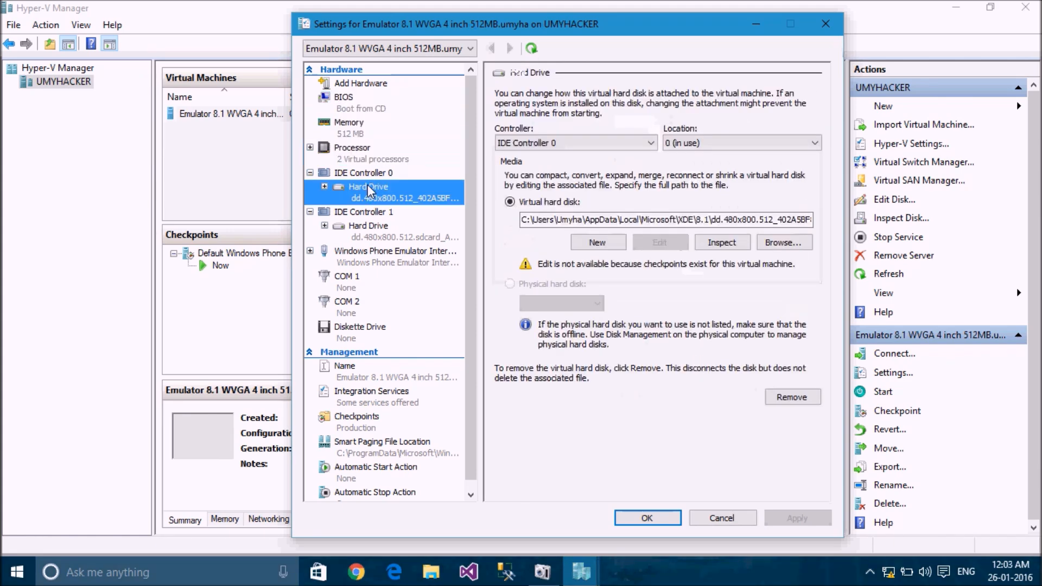
{"action": "left_click", "coordinate": [367, 278]}
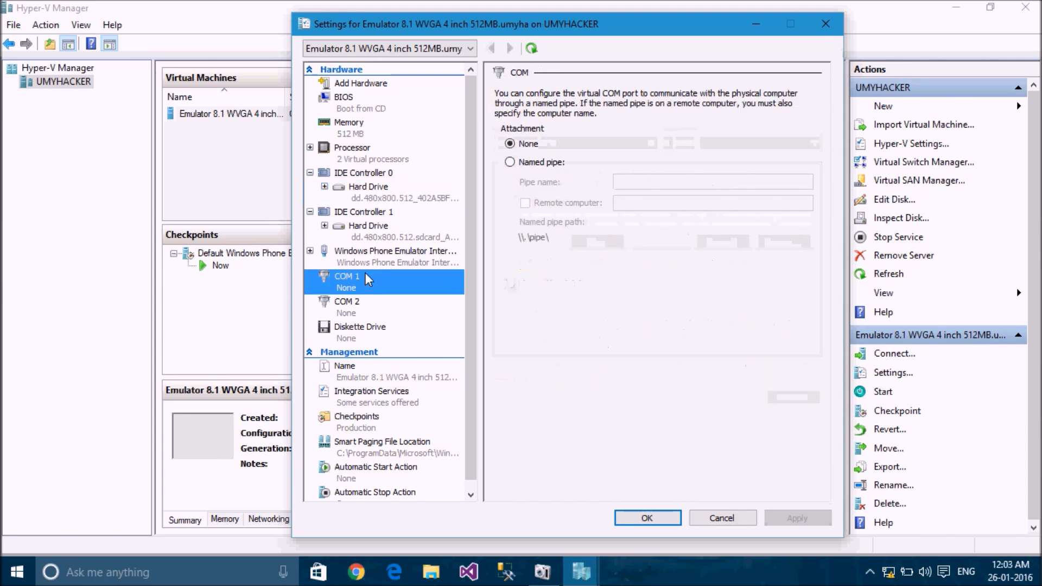
Step: Review the virtual machine's management settings: name, integration services, checkpoints, smart paging file location and automatic start action
{"action": "scroll", "coordinate": [468, 313], "scroll_direction": "down", "scroll_amount": 1}
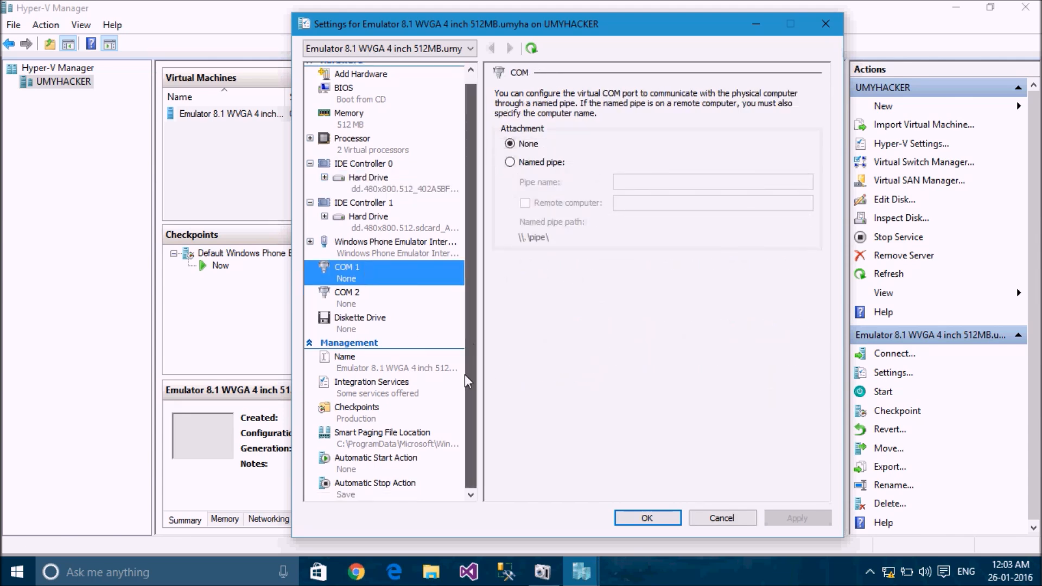
{"action": "left_click", "coordinate": [344, 362]}
{"action": "left_click", "coordinate": [353, 392]}
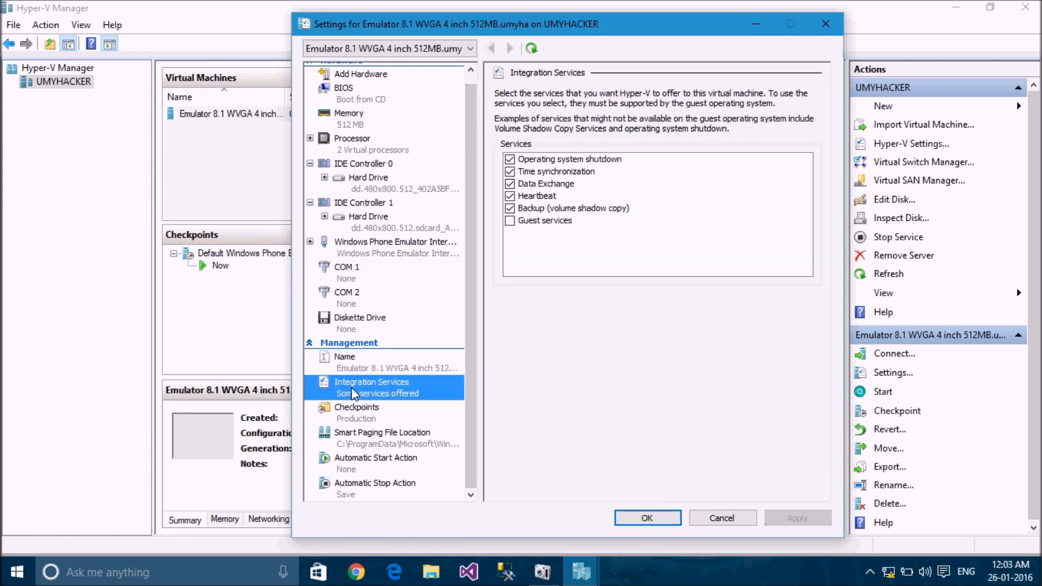
{"action": "left_click", "coordinate": [359, 415]}
{"action": "left_click", "coordinate": [364, 439]}
{"action": "left_click", "coordinate": [371, 465]}
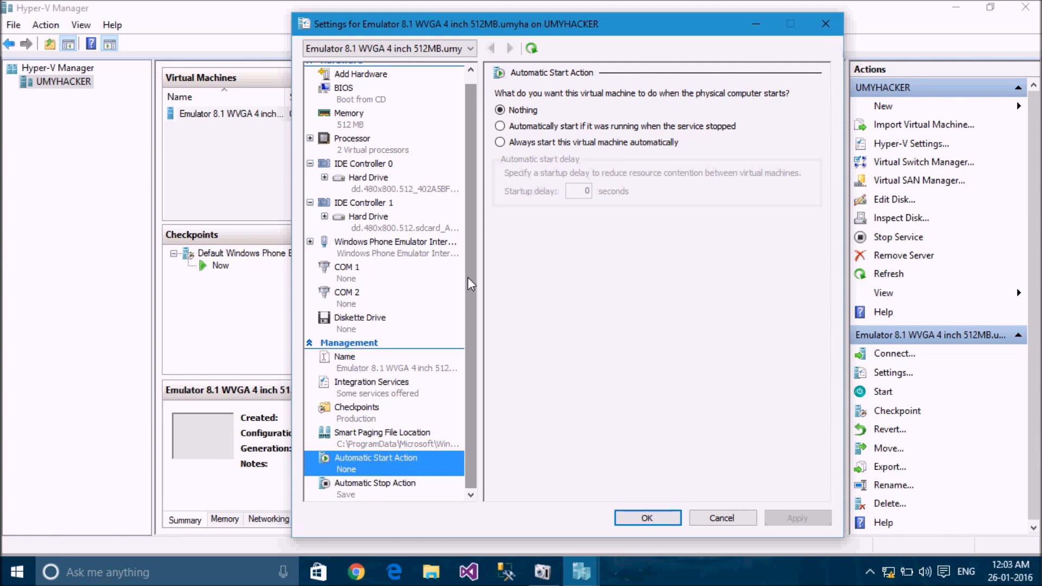
Step: Try automatic start if previously running with startup delays of 90 and 12 seconds, and discard the settings changes
{"action": "left_click", "coordinate": [501, 127]}
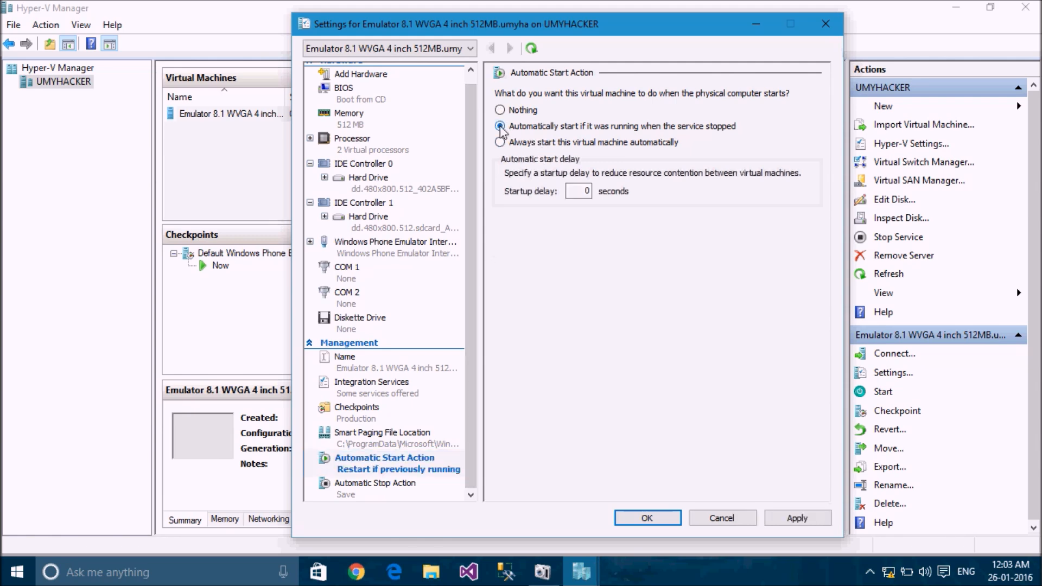
{"action": "left_click", "coordinate": [575, 195]}
{"action": "type", "text": "90"}
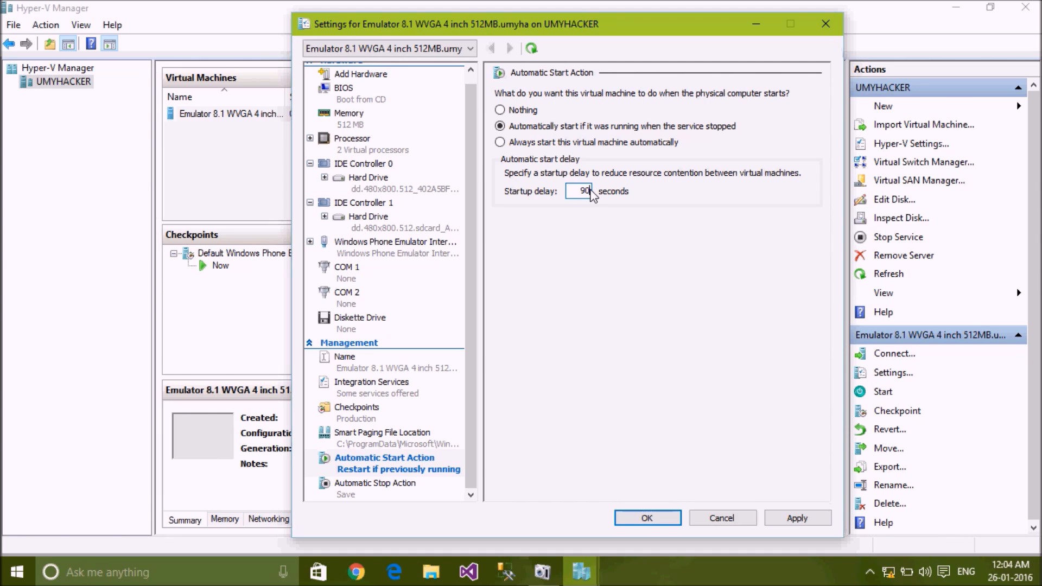
{"action": "key", "text": "BackSpace"}
{"action": "key", "text": "BackSpace"}
{"action": "type", "text": "12"}
{"action": "key", "text": "BackSpace"}
{"action": "key", "text": "BackSpace"}
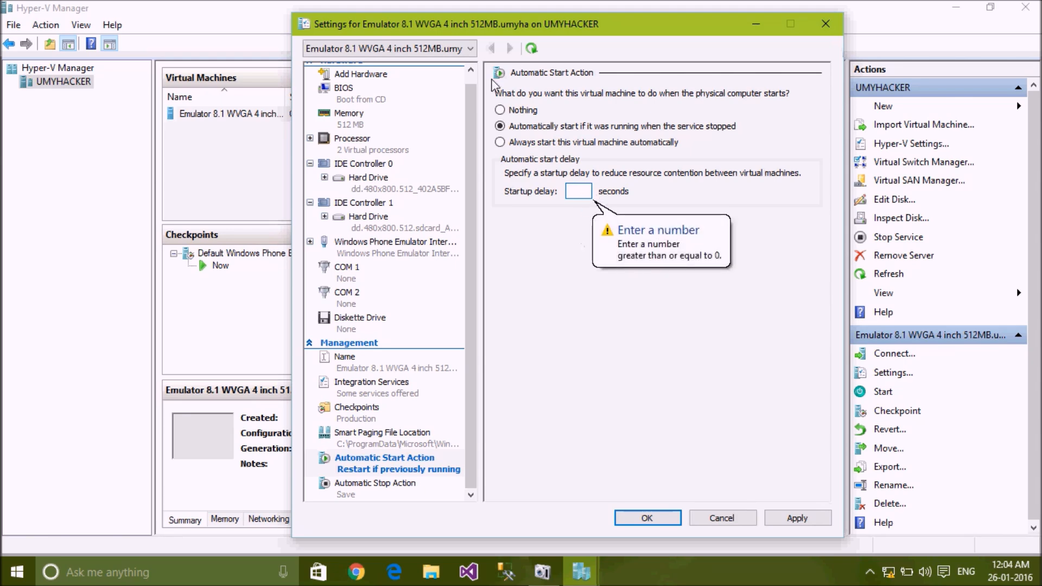
{"action": "left_click", "coordinate": [501, 110]}
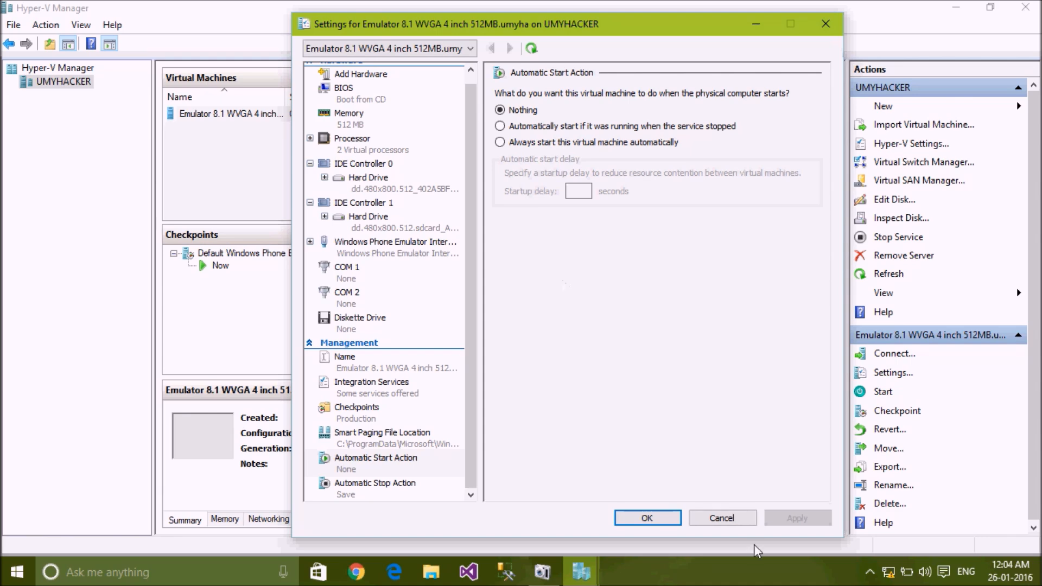
{"action": "left_click", "coordinate": [726, 518]}
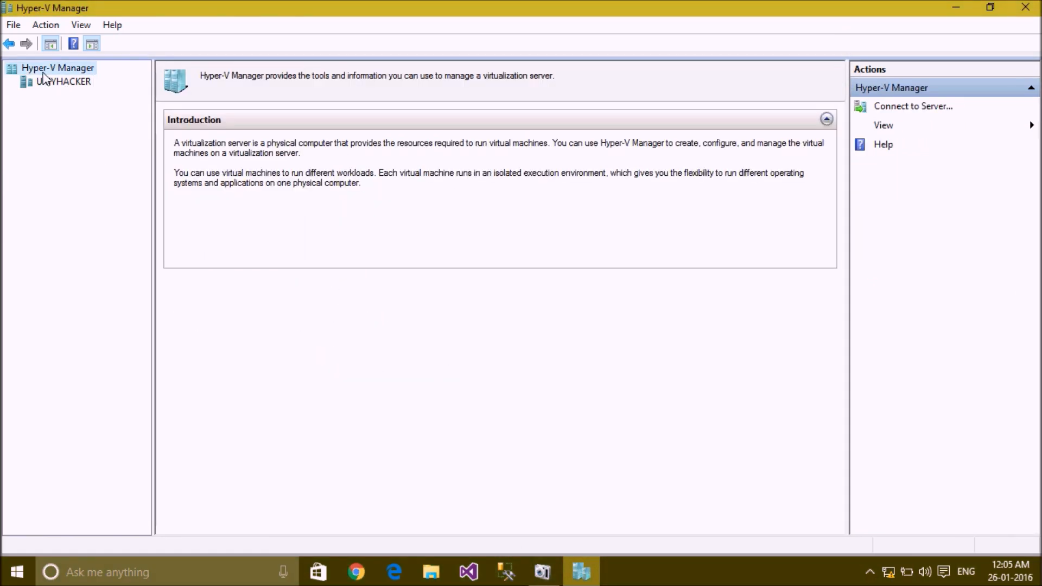
Step: Examine the options for connecting Hyper-V Manager to another computer, including the WORKGROUP search location, and cancel the connection
{"action": "left_click", "coordinate": [52, 84]}
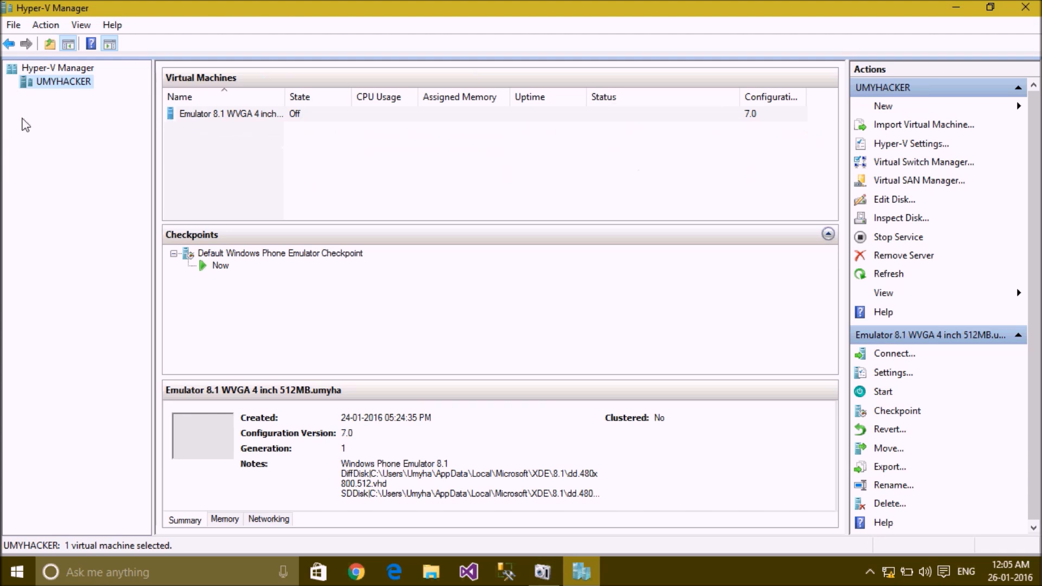
{"action": "right_click", "coordinate": [36, 68]}
{"action": "left_click", "coordinate": [69, 80]}
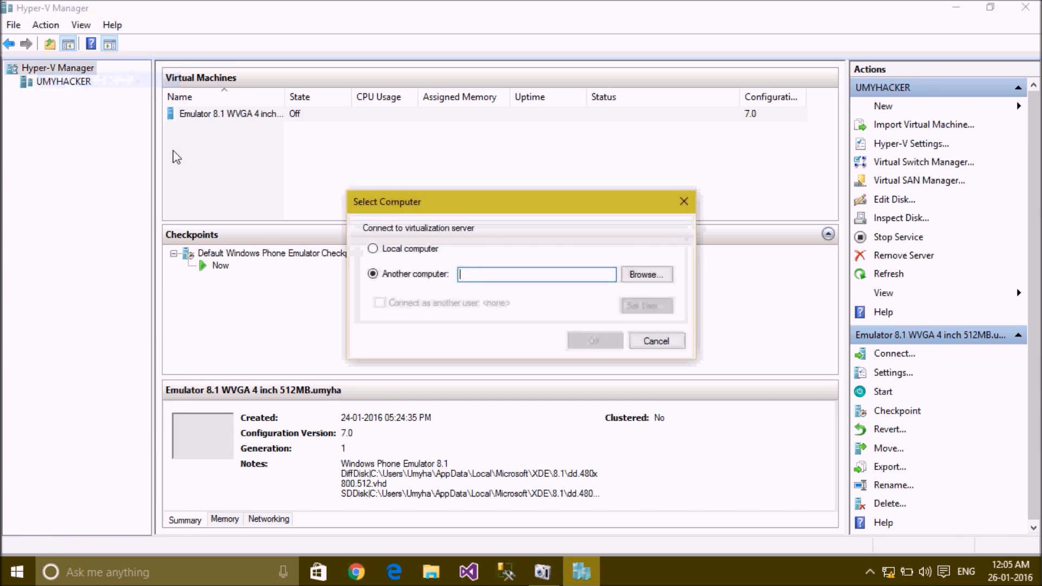
{"action": "left_click", "coordinate": [647, 274]}
{"action": "left_click_drag", "start_coordinate": [434, 301], "coordinate": [365, 305]}
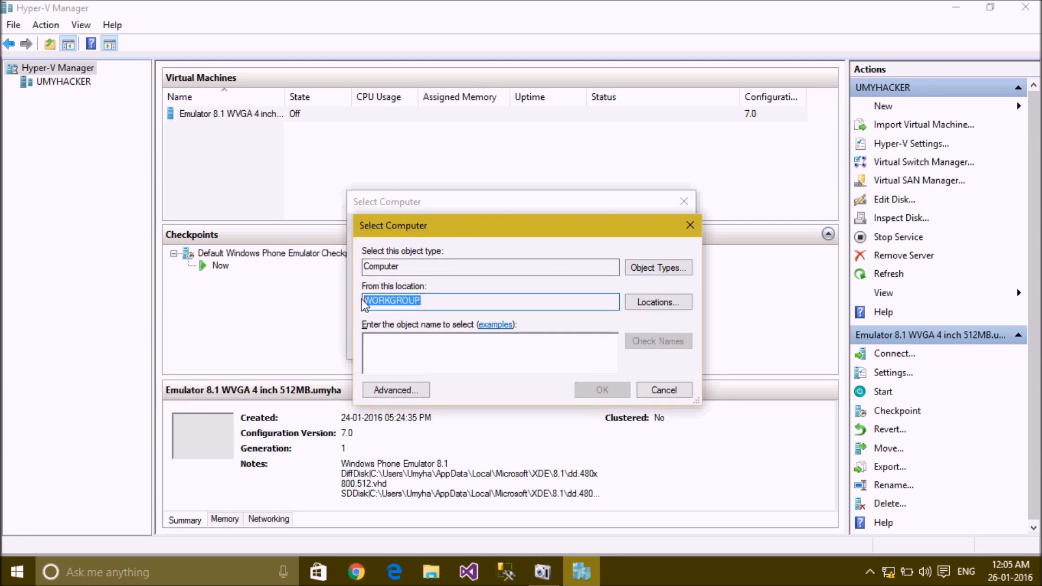
{"action": "left_click", "coordinate": [683, 397]}
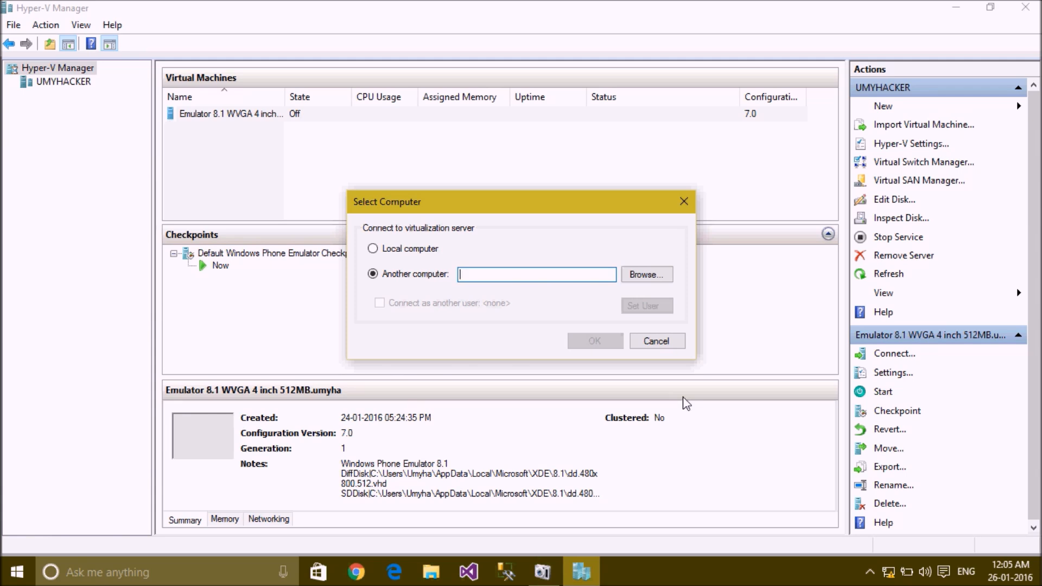
{"action": "left_click", "coordinate": [655, 342]}
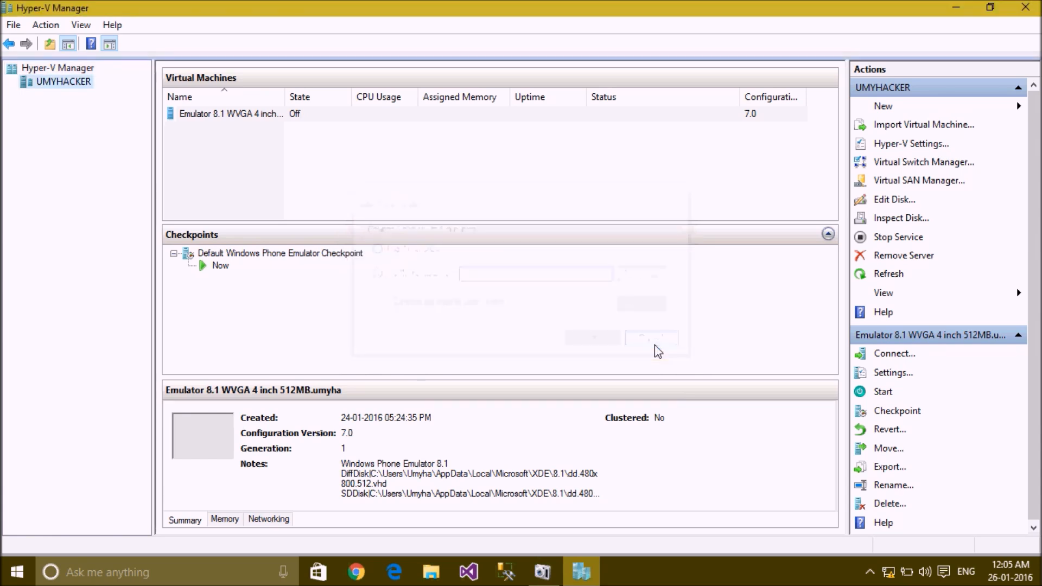